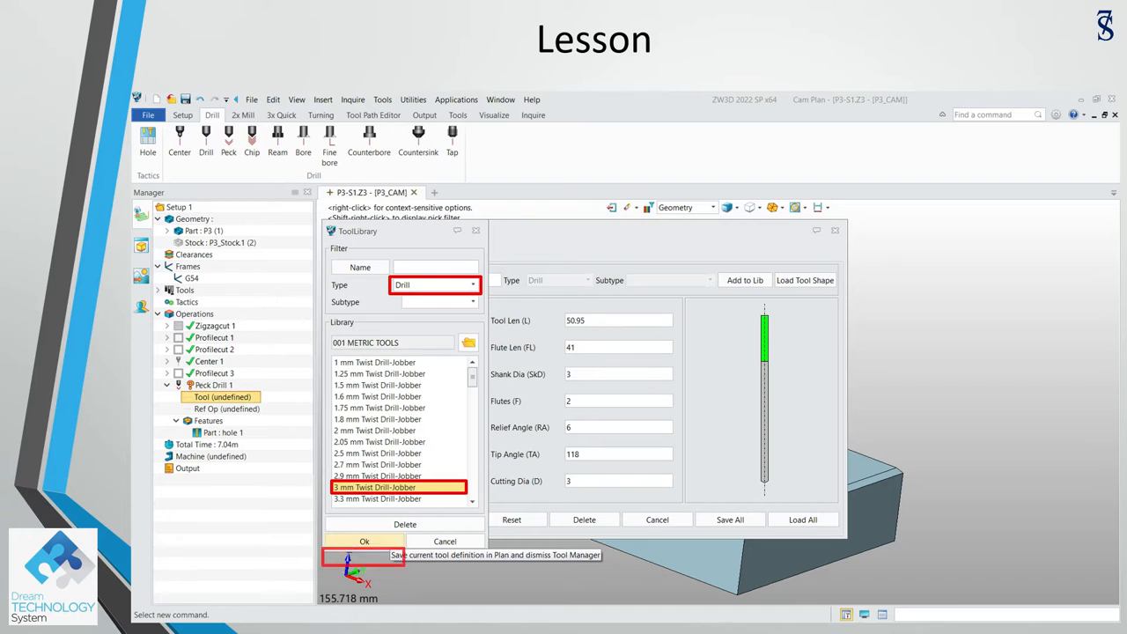
{"action": "left_click", "coordinate": [365, 541]}
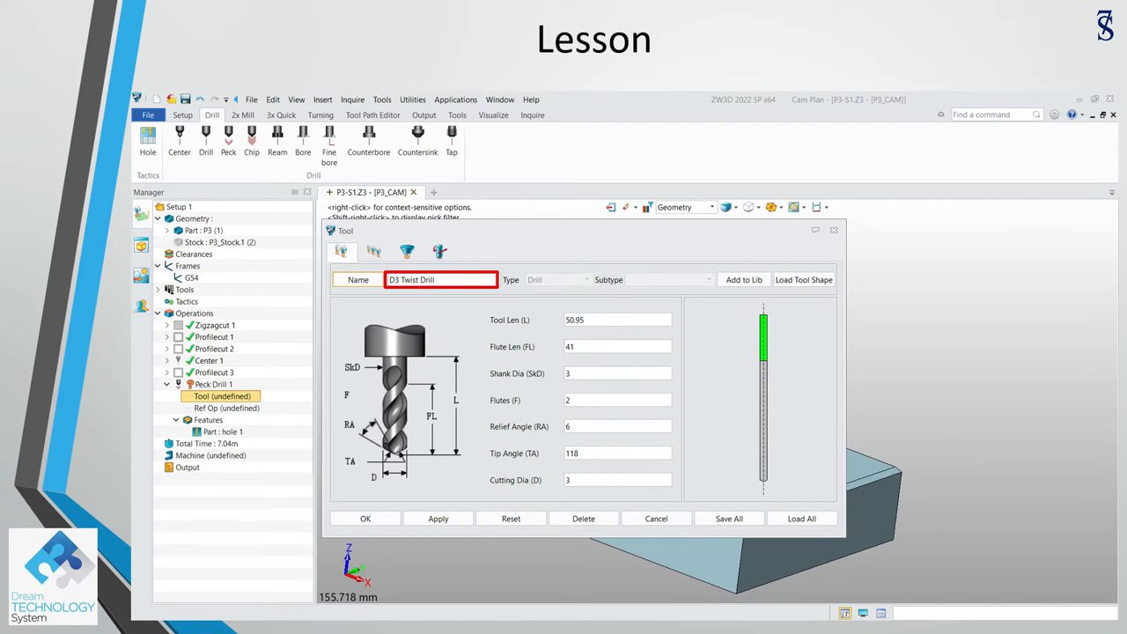
{"action": "left_click", "coordinate": [373, 251]}
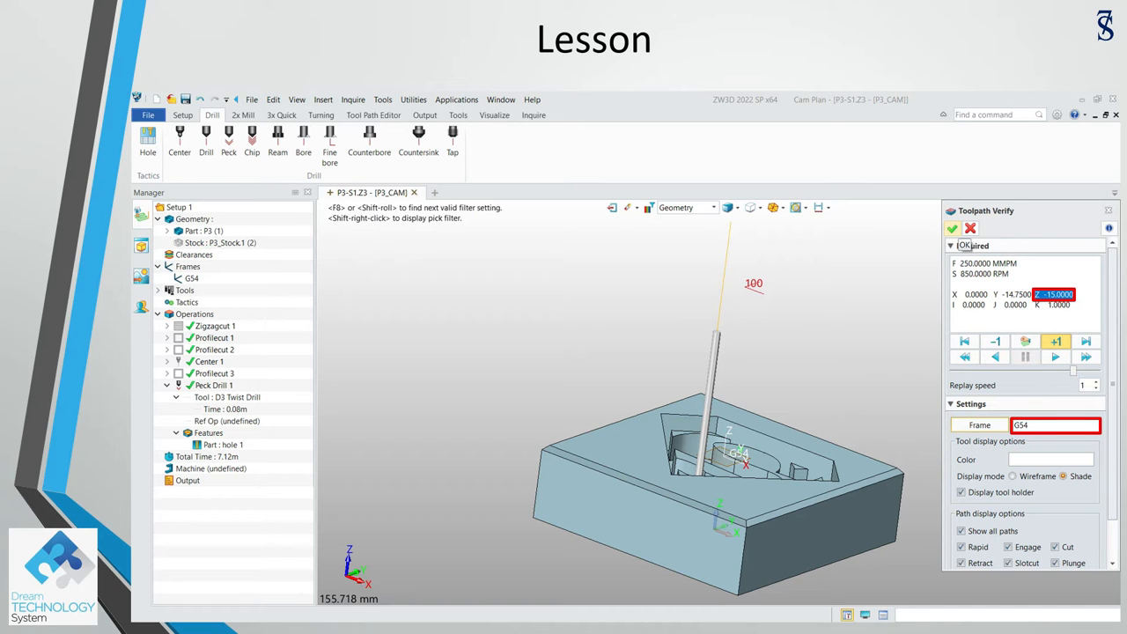
{"action": "left_click", "coordinate": [952, 228]}
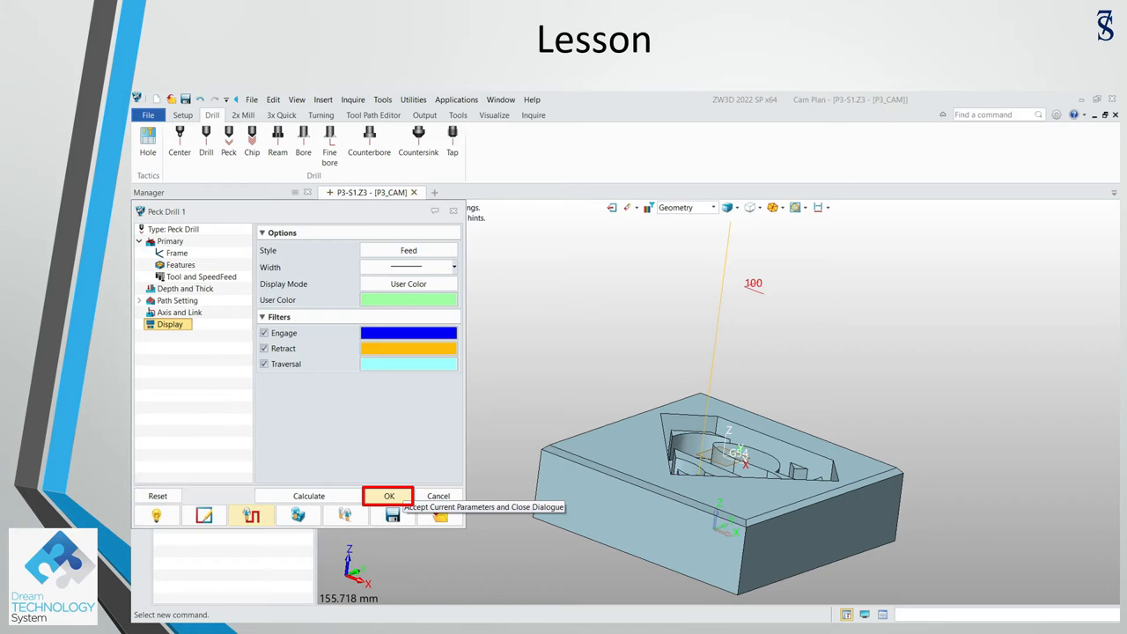
{"action": "left_click", "coordinate": [388, 496]}
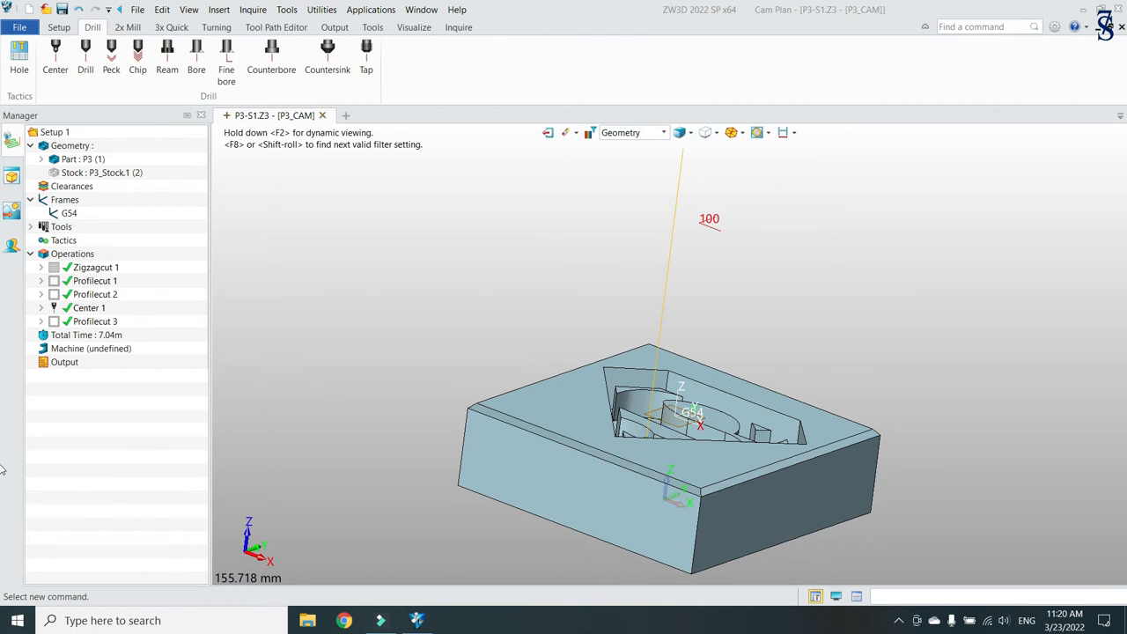
- Hide the Center 1 toolpath and create a peck drill operation on the part's hole 1 feature
{"action": "left_click", "coordinate": [53, 308]}
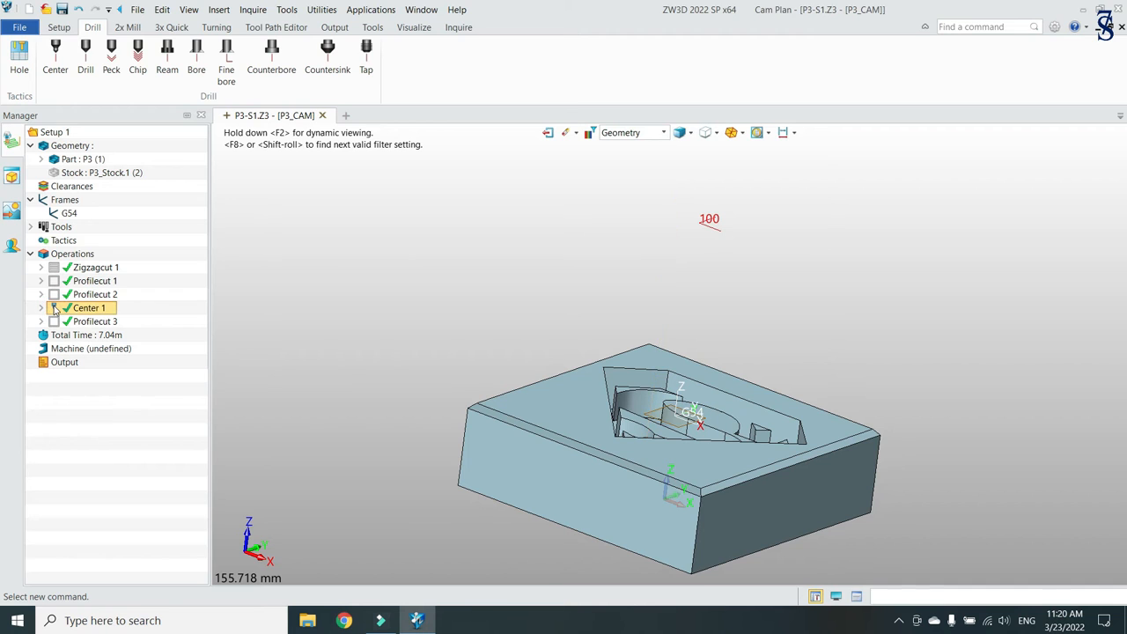
{"action": "left_click", "coordinate": [109, 59]}
{"action": "left_click", "coordinate": [259, 186]}
{"action": "left_click", "coordinate": [294, 361]}
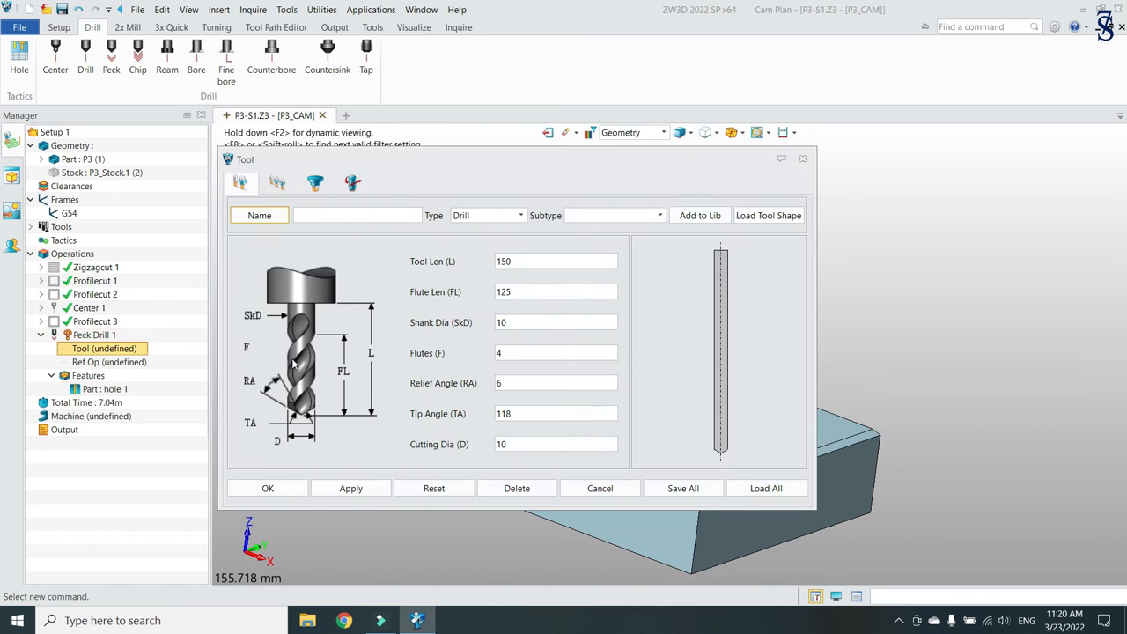
- Load the 3 mm Twist Drill-Jobber from the 001 METRIC TOOLS library, filtered by type Drill
{"action": "left_click", "coordinate": [780, 217]}
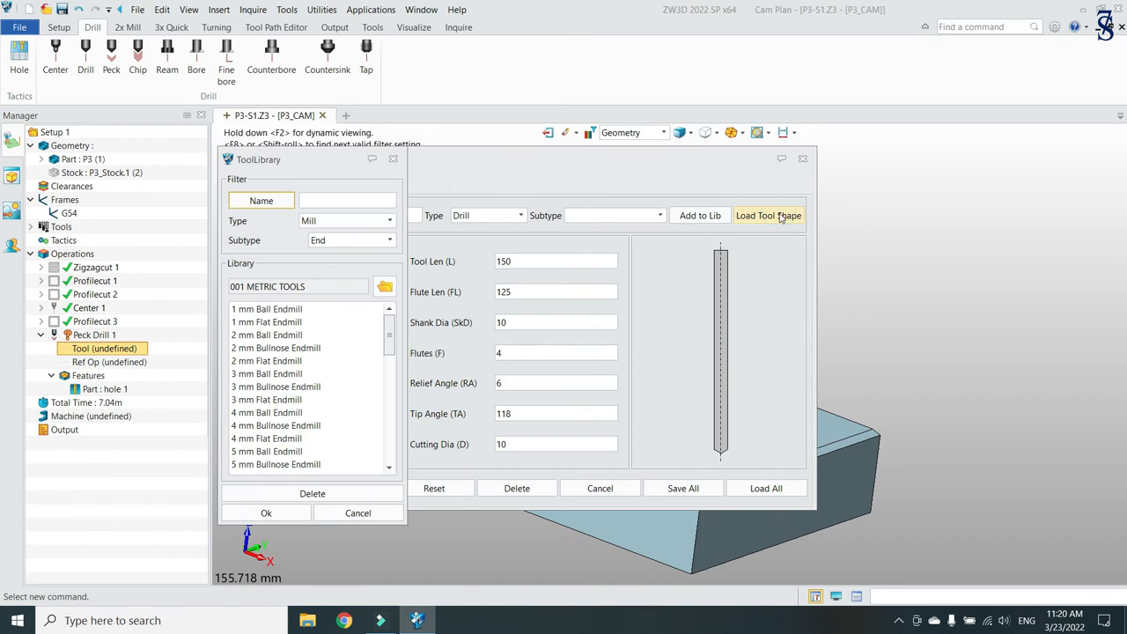
{"action": "left_click", "coordinate": [352, 221]}
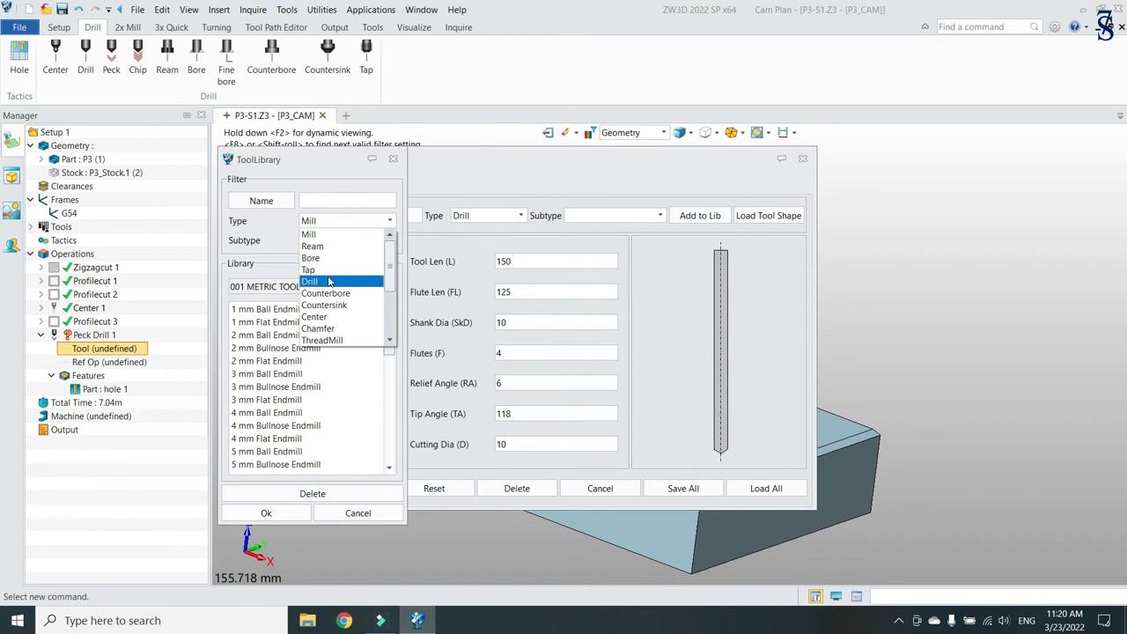
{"action": "left_click", "coordinate": [326, 281]}
{"action": "left_click", "coordinate": [287, 452]}
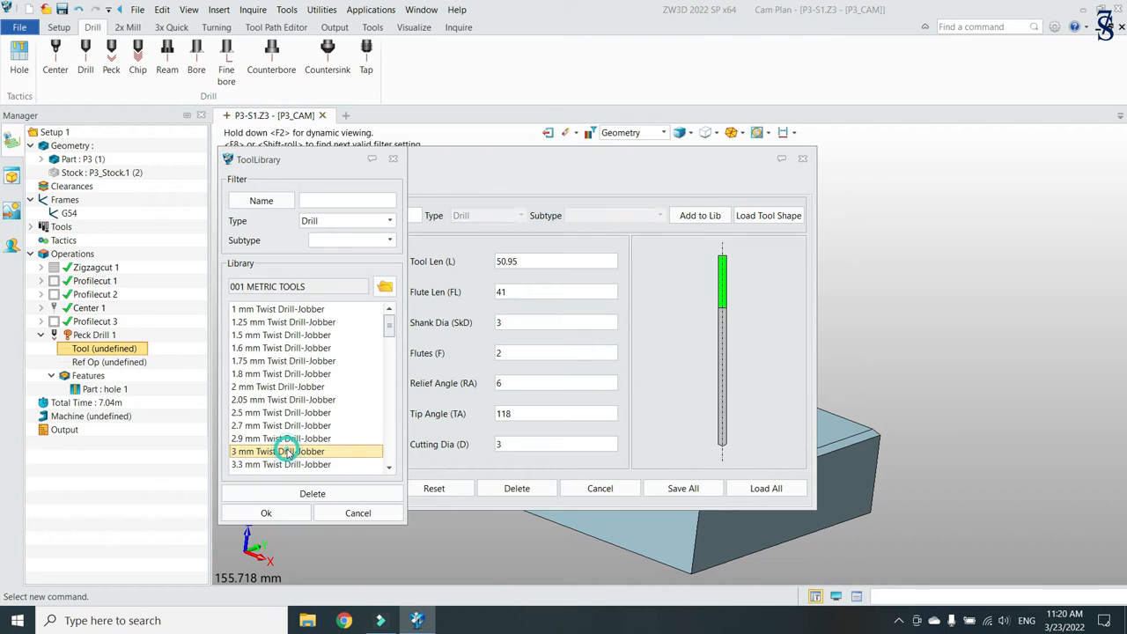
{"action": "left_click", "coordinate": [265, 513]}
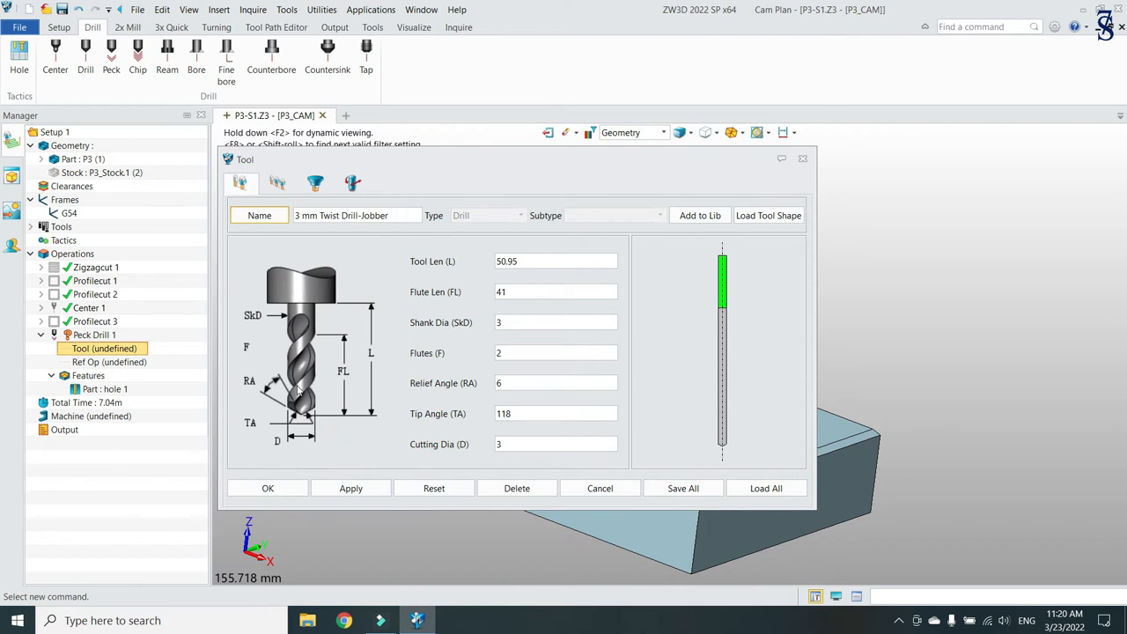
- Rename the loaded drilling tool as D3 Twist Drill
{"action": "left_click_drag", "start_coordinate": [405, 217], "coordinate": [216, 205]}
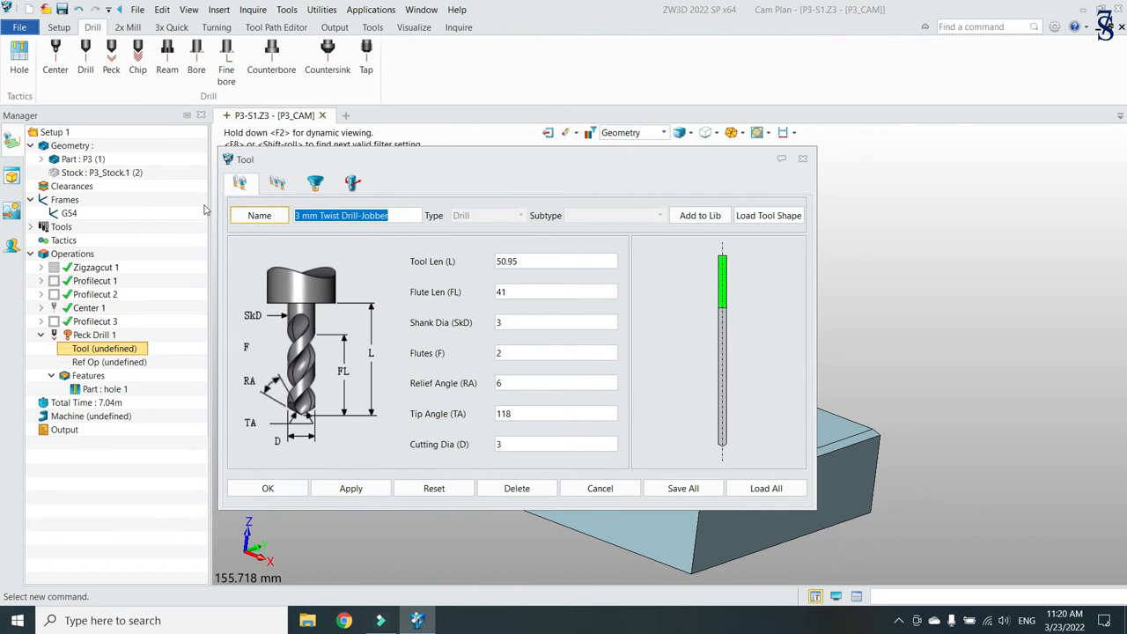
{"action": "type", "text": "D3"}
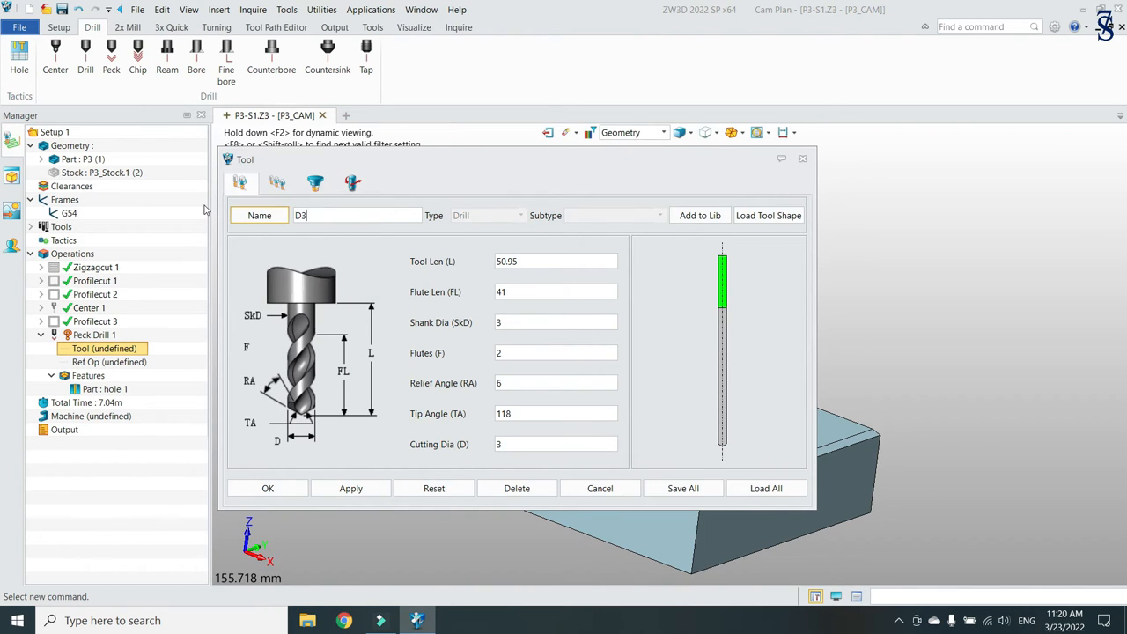
{"action": "type", "text": " Twist Drill"}
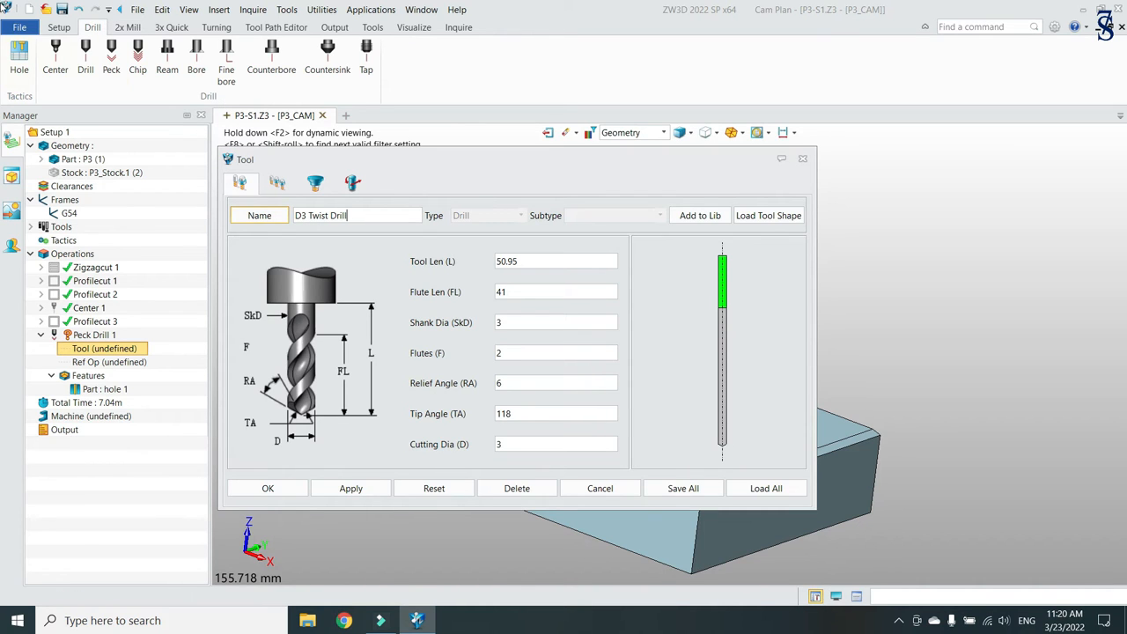
- Set the tool's Id, D register and H register to 5 and save it without calculating the peck drill operation
{"action": "left_click", "coordinate": [275, 182]}
{"action": "left_click", "coordinate": [519, 230]}
{"action": "type", "text": "5"}
{"action": "left_click", "coordinate": [518, 248]}
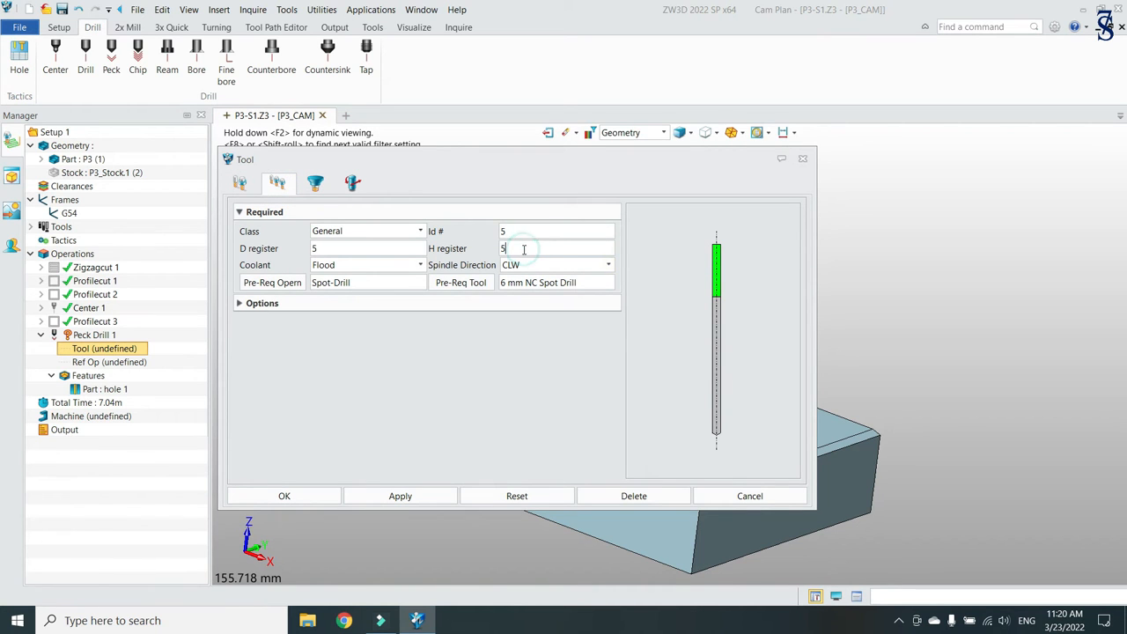
{"action": "left_click", "coordinate": [297, 495]}
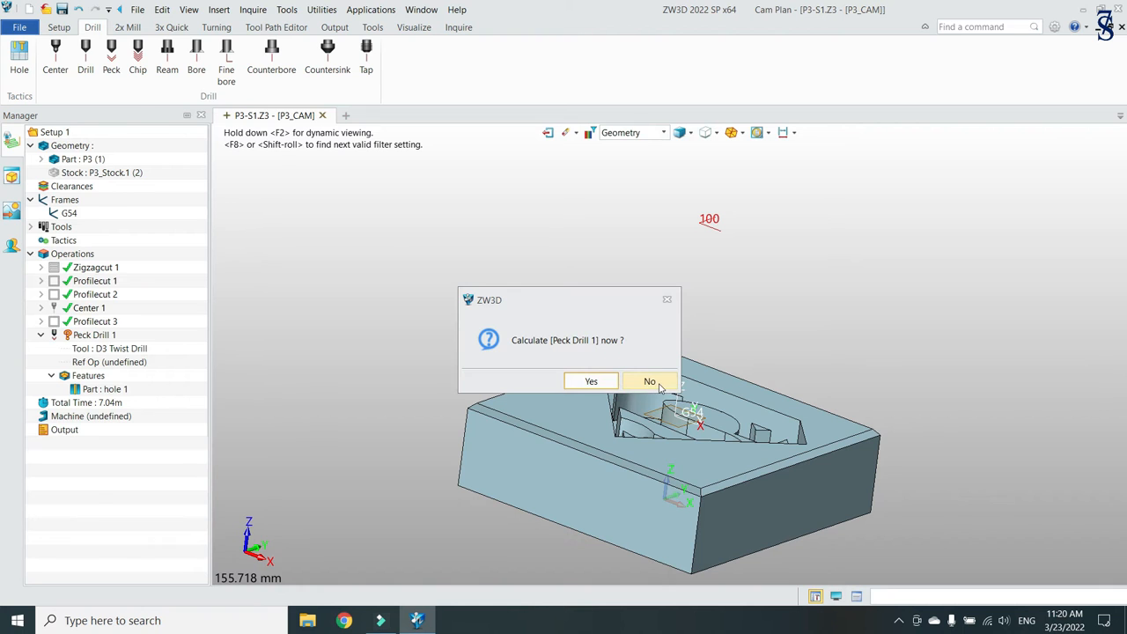
{"action": "left_click", "coordinate": [649, 381]}
- Assign frame G54 to the peck drill operation and set its spindle speed to 850 RPM
{"action": "left_click", "coordinate": [190, 202]}
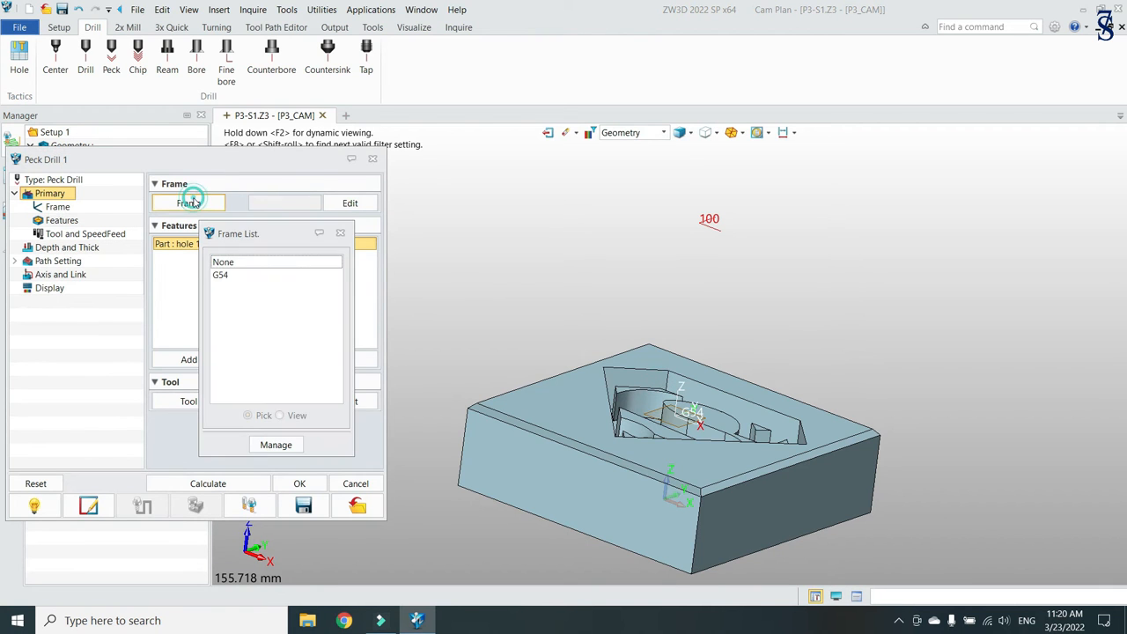
{"action": "left_click_drag", "start_coordinate": [274, 233], "coordinate": [524, 220]}
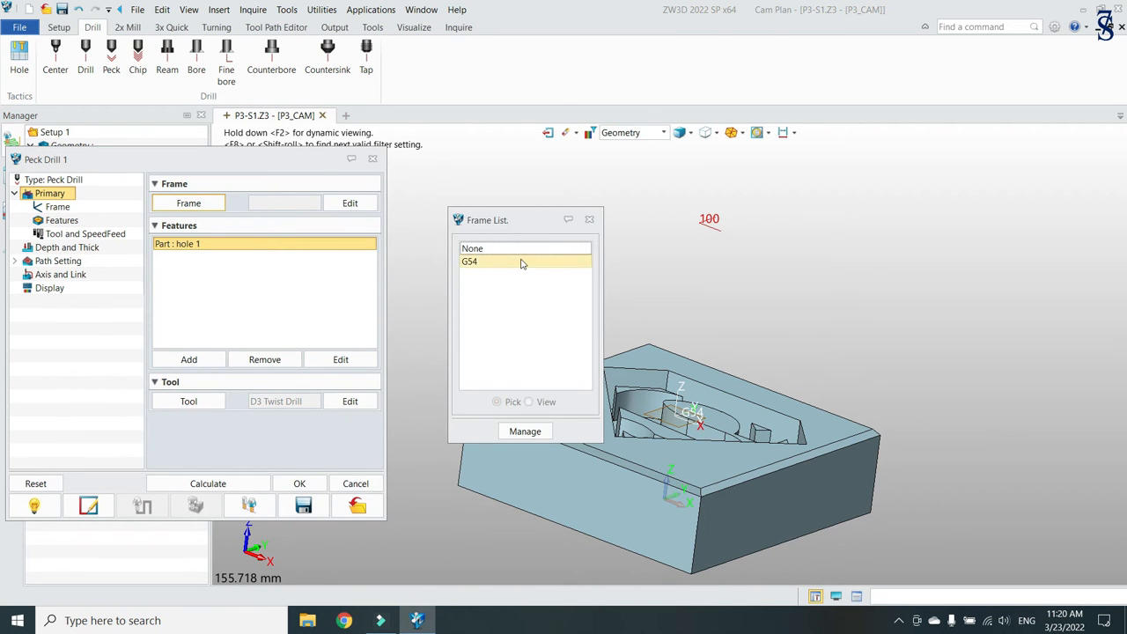
{"action": "double_click", "coordinate": [520, 262]}
{"action": "left_click", "coordinate": [61, 220]}
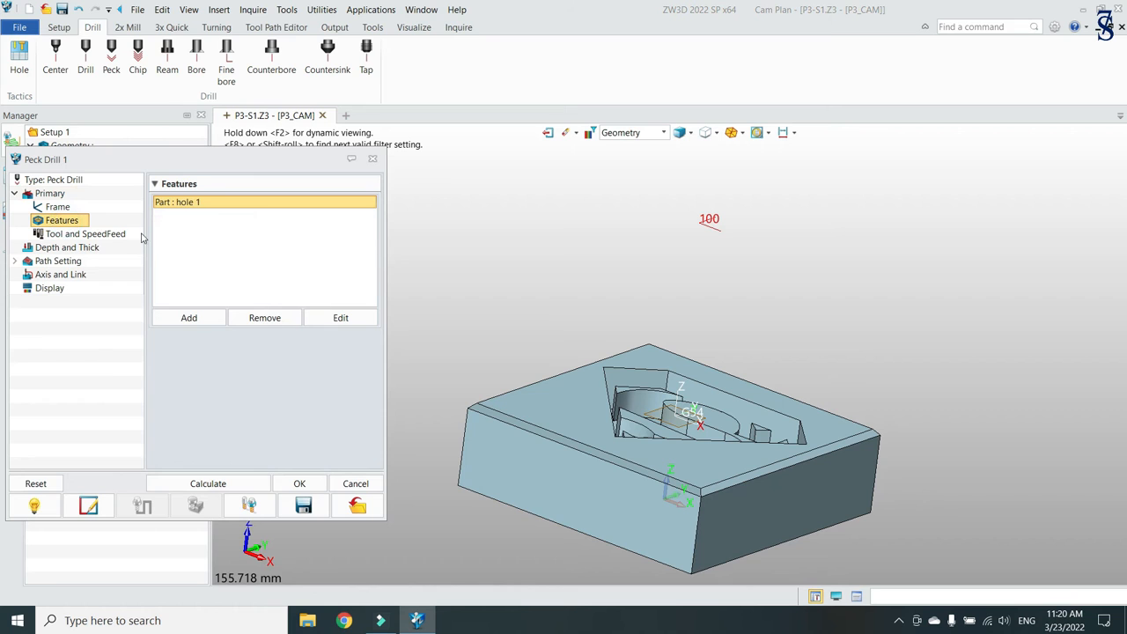
{"action": "left_click", "coordinate": [79, 234]}
{"action": "double_click", "coordinate": [289, 264]}
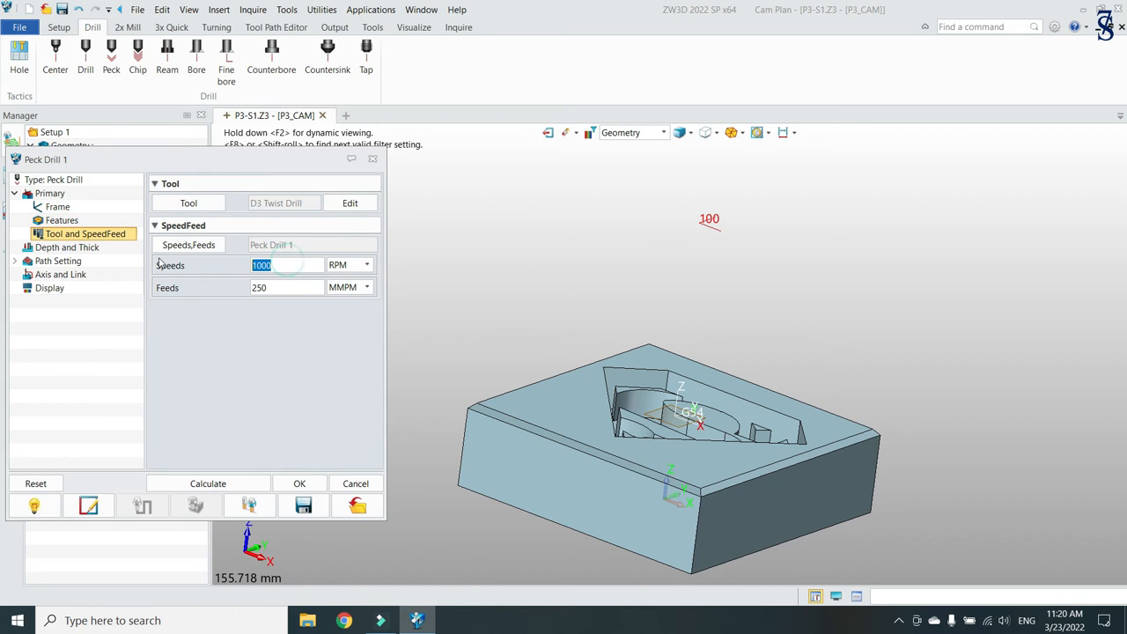
{"action": "type", "text": "850"}
- Set the peck drill's maximum cut depth to 10 and its depth reference to Tip
{"action": "left_click", "coordinate": [97, 247]}
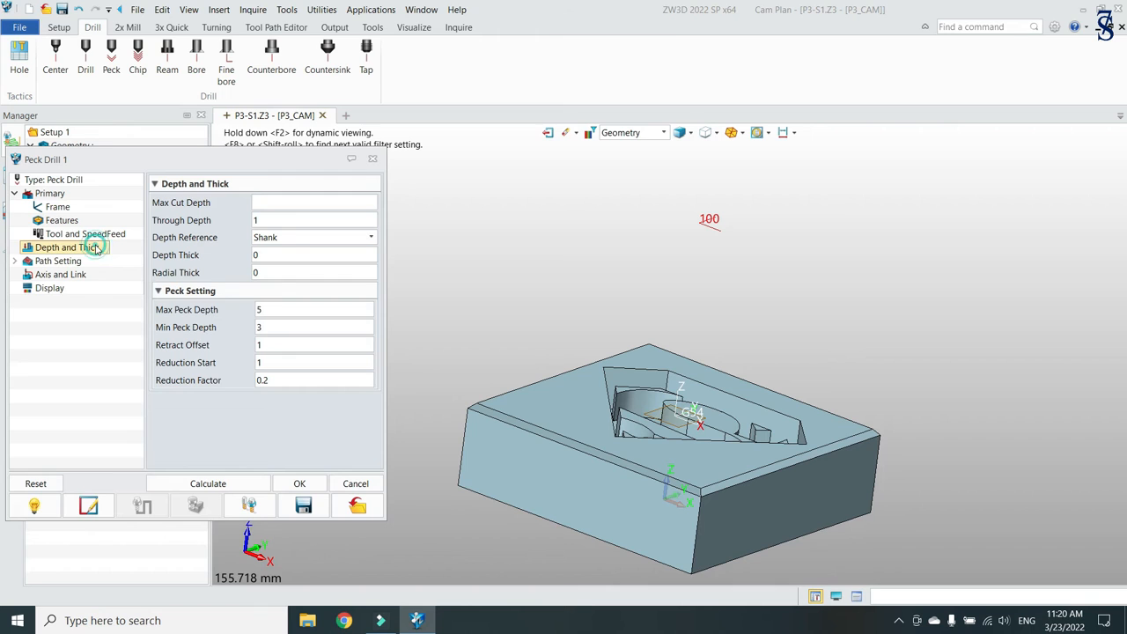
{"action": "left_click", "coordinate": [264, 202]}
{"action": "type", "text": "10"}
{"action": "left_click", "coordinate": [339, 240]}
{"action": "left_click", "coordinate": [299, 253]}
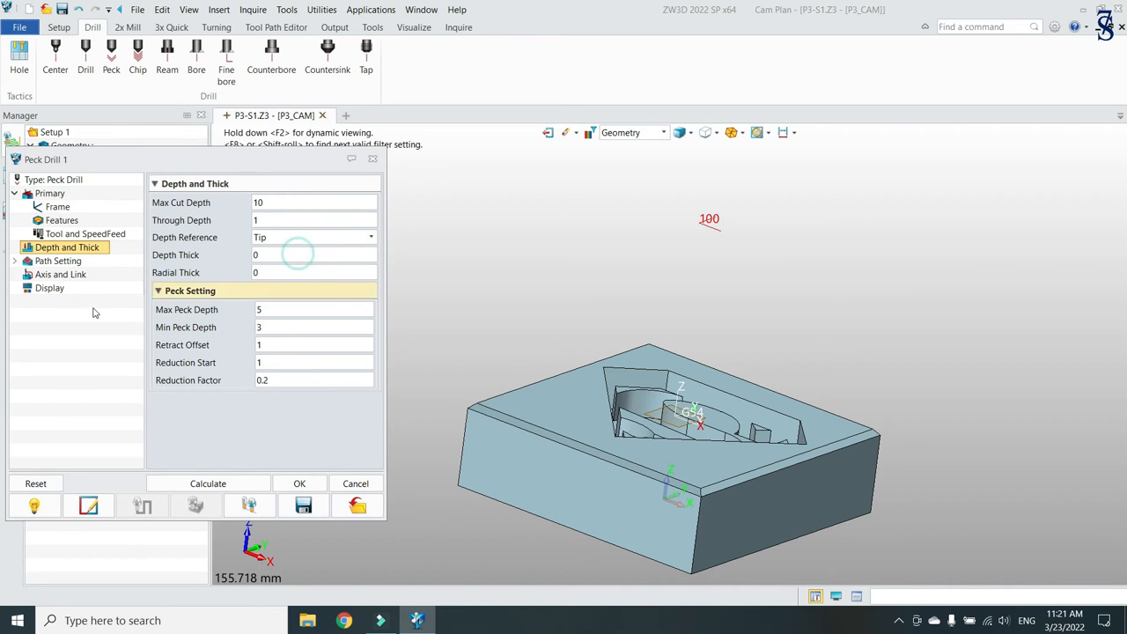
- Change the peck drill's toolpath user color to light green and calculate the operation
{"action": "left_click", "coordinate": [58, 261]}
{"action": "left_click", "coordinate": [62, 275]}
{"action": "left_click", "coordinate": [51, 288]}
{"action": "left_click", "coordinate": [308, 259]}
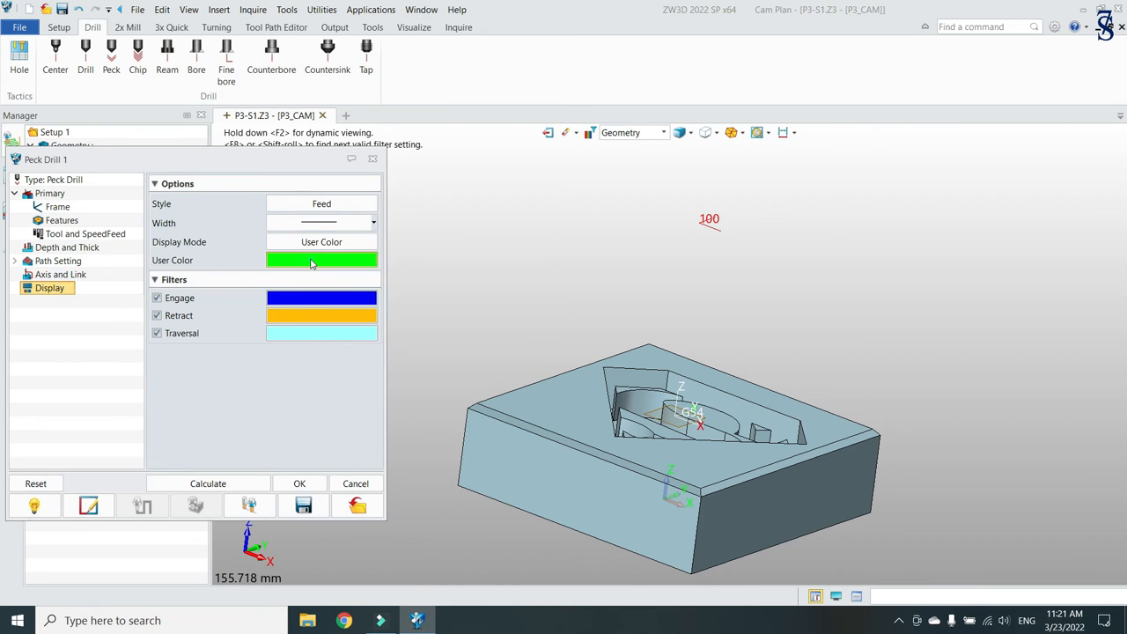
{"action": "left_click", "coordinate": [369, 299]}
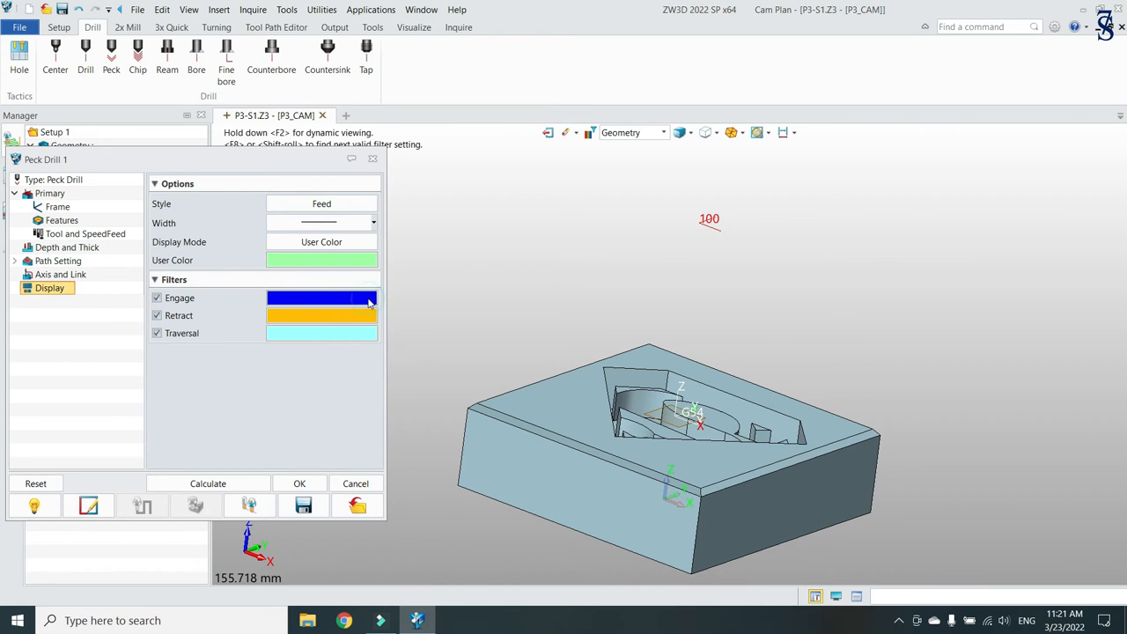
{"action": "left_click", "coordinate": [218, 483]}
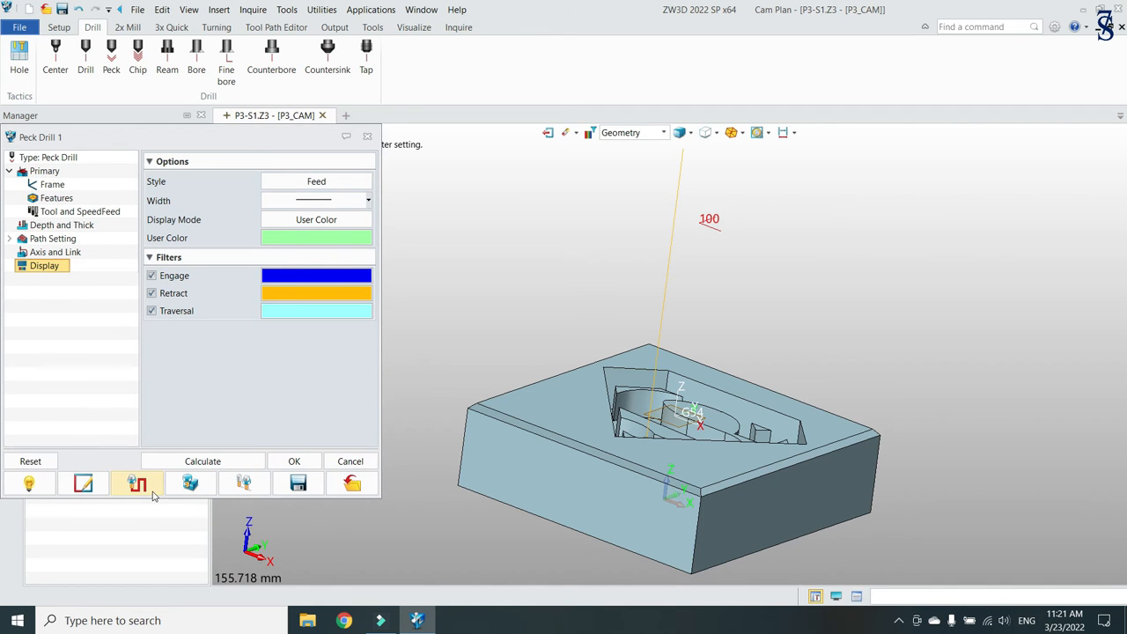
- Open the toolpath verification for the peck drill and set its reference frame to G54
{"action": "left_click", "coordinate": [152, 493]}
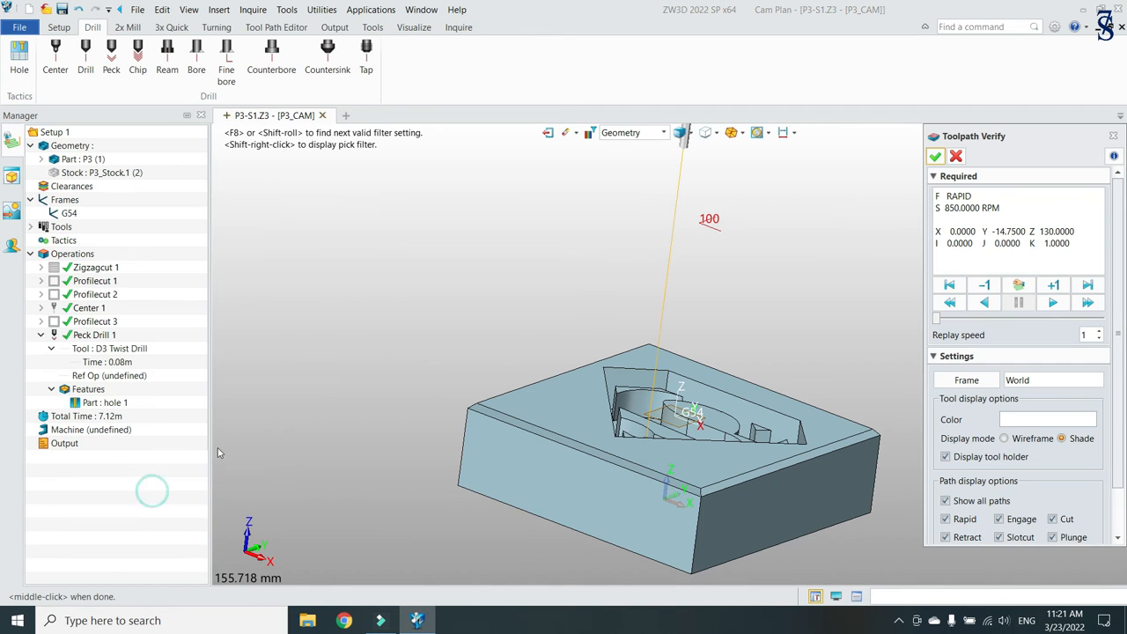
{"action": "left_click", "coordinate": [984, 385]}
{"action": "left_click", "coordinate": [1003, 471]}
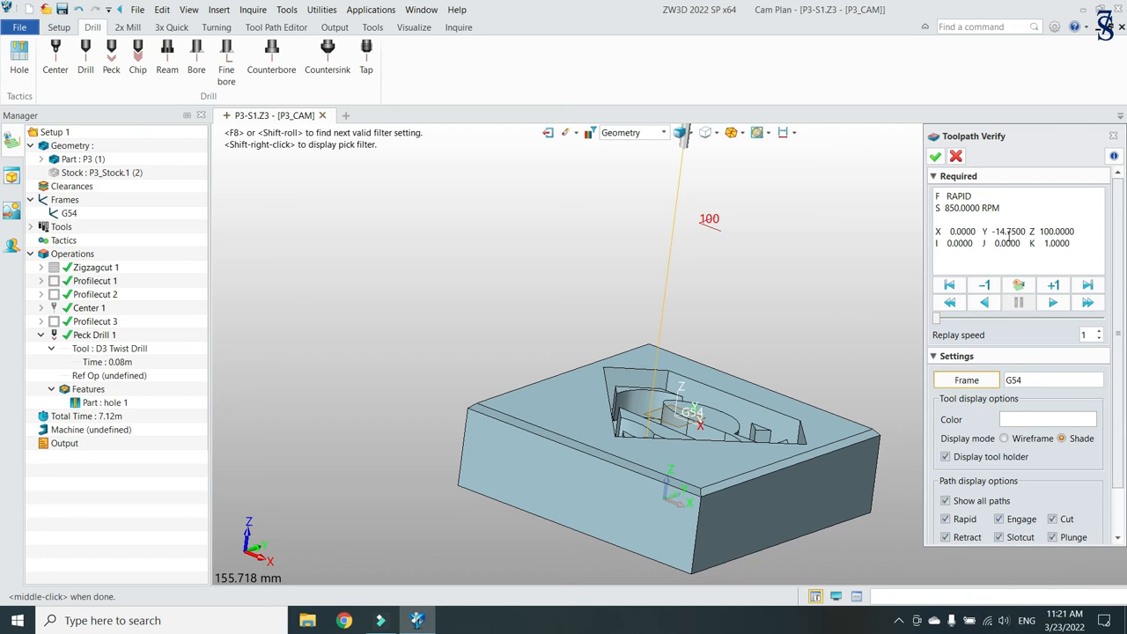
- Step through the peck drill toolpath checking the Z depths, play it to the end and close the verification
{"action": "left_click", "coordinate": [1063, 288]}
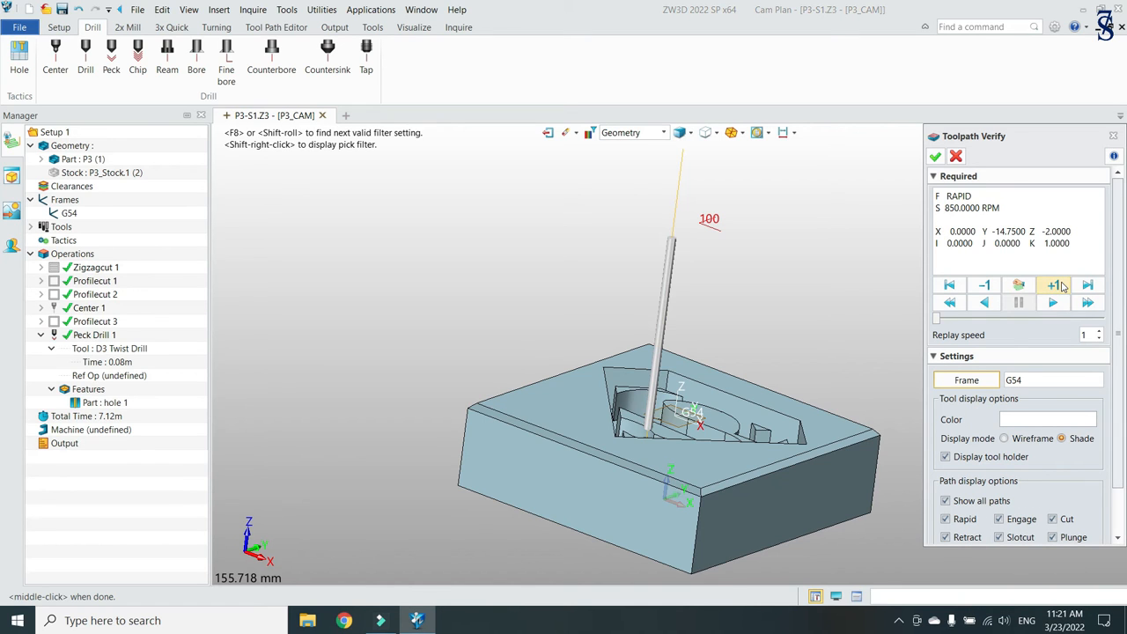
{"action": "left_click", "coordinate": [1063, 288]}
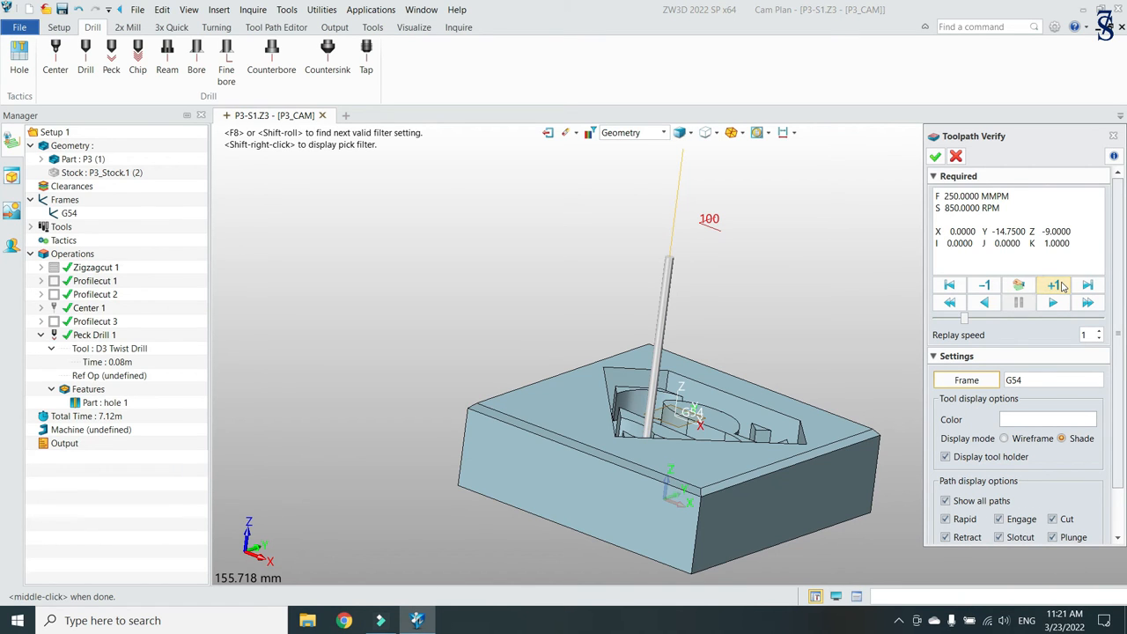
{"action": "left_click", "coordinate": [1055, 286]}
{"action": "left_click", "coordinate": [1054, 287]}
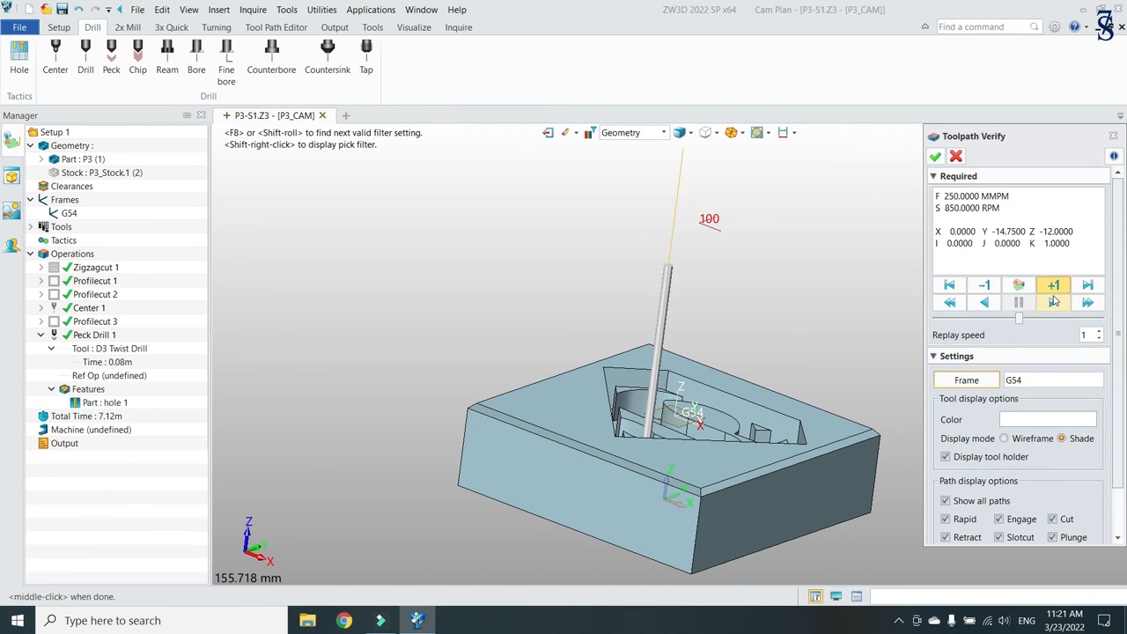
{"action": "left_click", "coordinate": [1056, 287]}
{"action": "left_click", "coordinate": [1056, 287]}
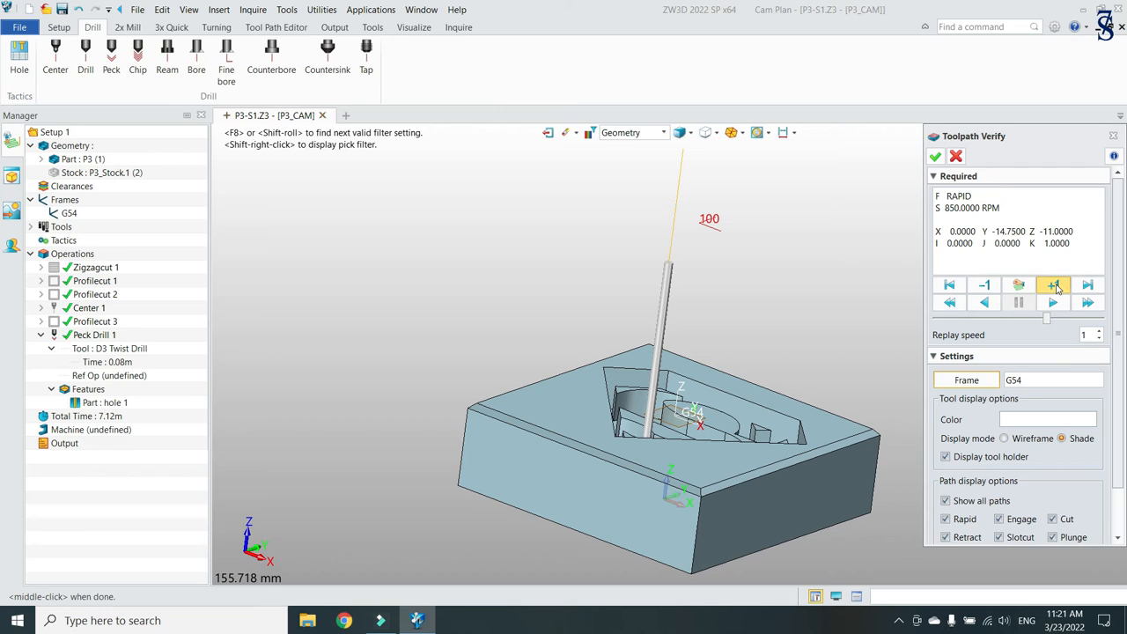
{"action": "left_click_drag", "start_coordinate": [1073, 229], "coordinate": [1020, 231]}
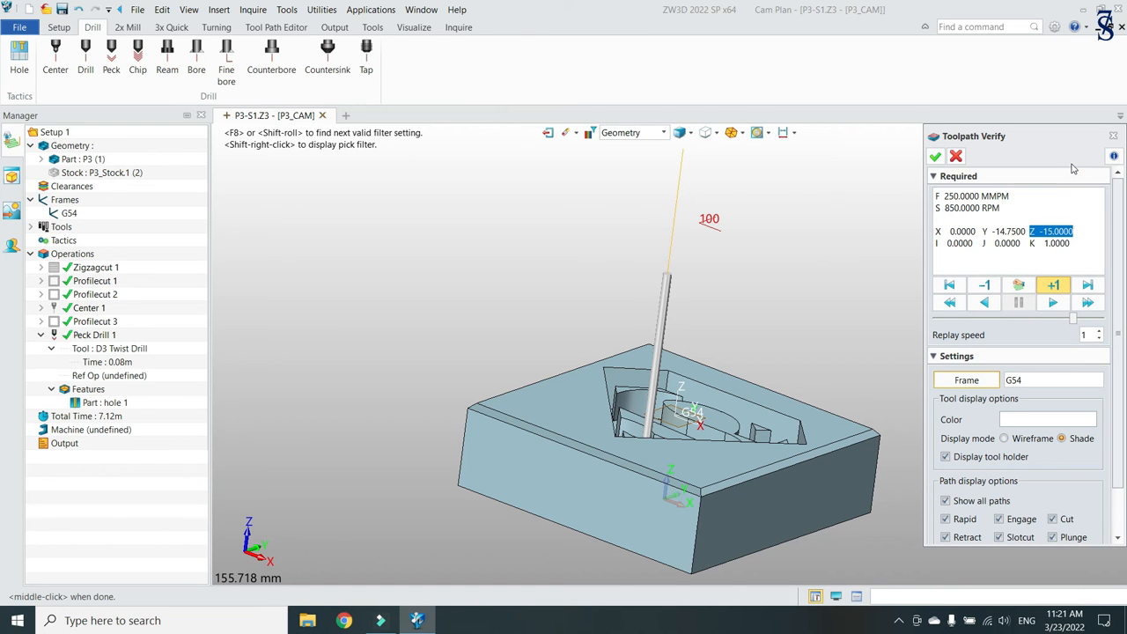
{"action": "left_click", "coordinate": [1059, 291]}
{"action": "left_click", "coordinate": [1054, 303]}
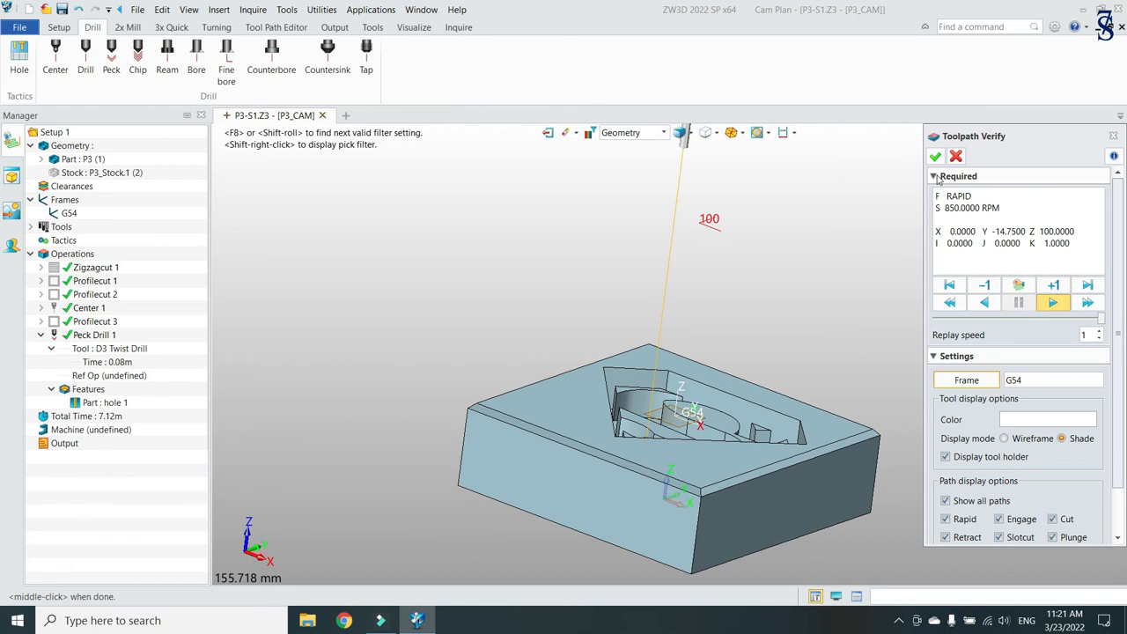
{"action": "left_click", "coordinate": [935, 156]}
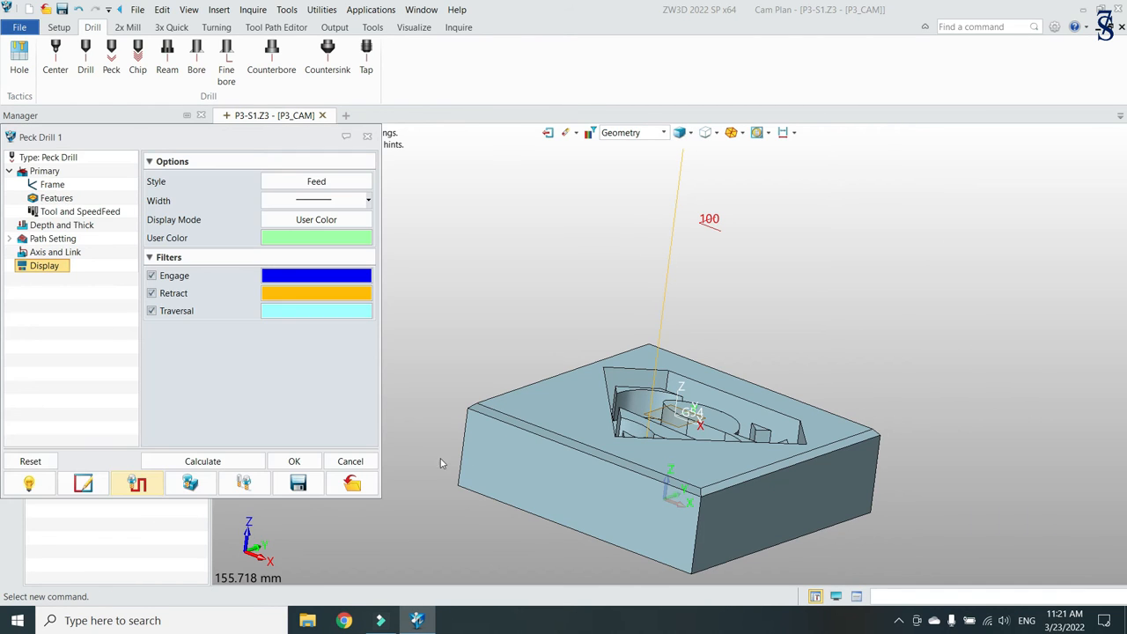
- Accept the peck drill's parameters and move the operation directly after Center 1, before Profilecut 3
{"action": "left_click", "coordinate": [294, 461]}
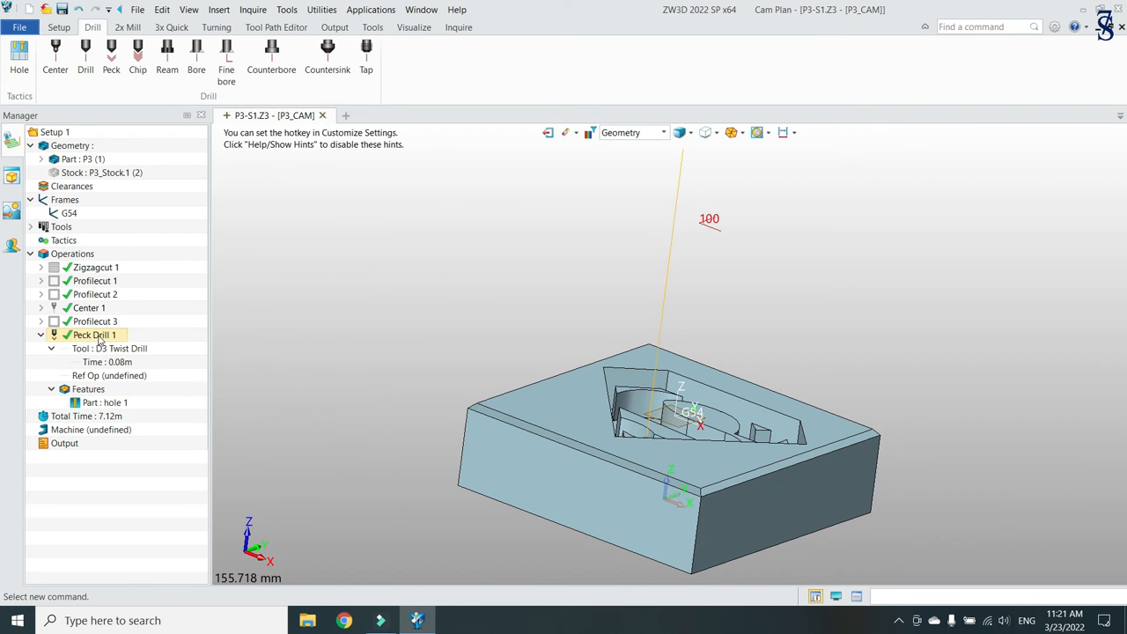
{"action": "left_click_drag", "start_coordinate": [80, 342], "coordinate": [79, 315]}
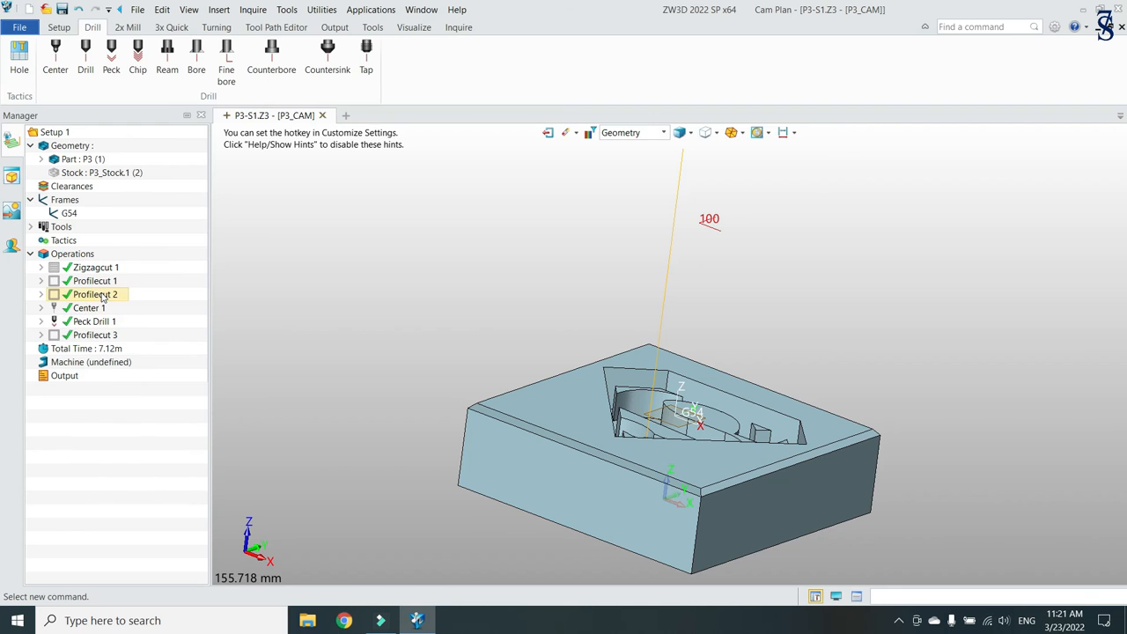
- Start a solid verification of all operations, set the motion delay to -0.60 and run the simulation
{"action": "left_click", "coordinate": [85, 254]}
{"action": "right_click", "coordinate": [85, 255]}
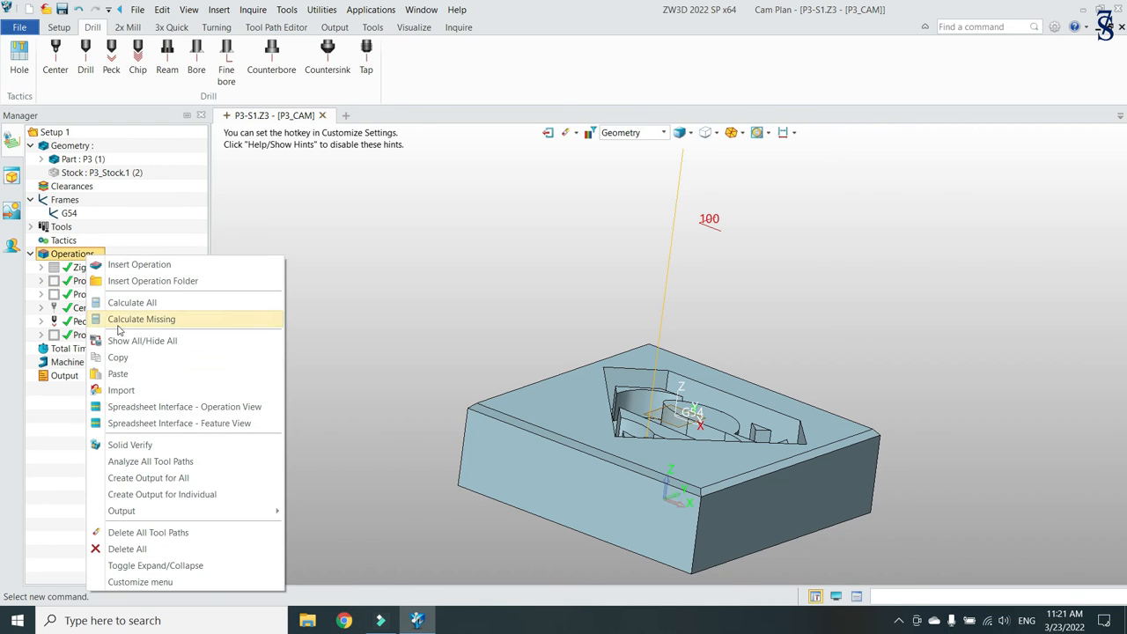
{"action": "left_click", "coordinate": [197, 453]}
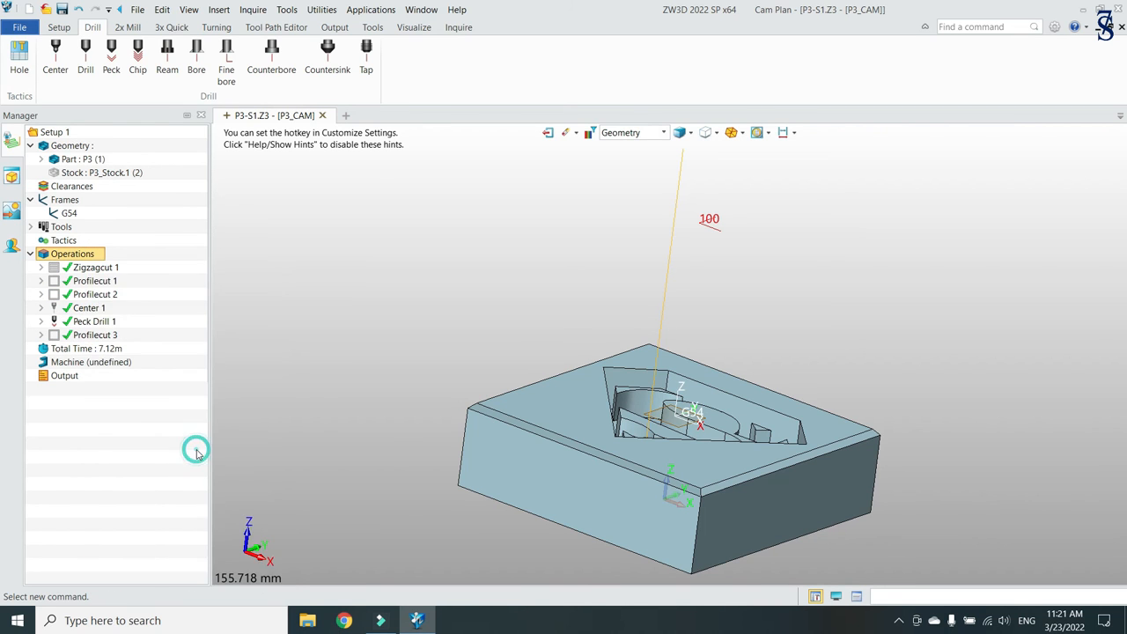
{"action": "left_click_drag", "start_coordinate": [113, 420], "coordinate": [78, 420]}
{"action": "scroll", "coordinate": [841, 266], "scroll_direction": "down", "scroll_amount": 3}
{"action": "middle_click_drag", "start_coordinate": [842, 258], "coordinate": [842, 294]}
{"action": "left_click", "coordinate": [33, 381]}
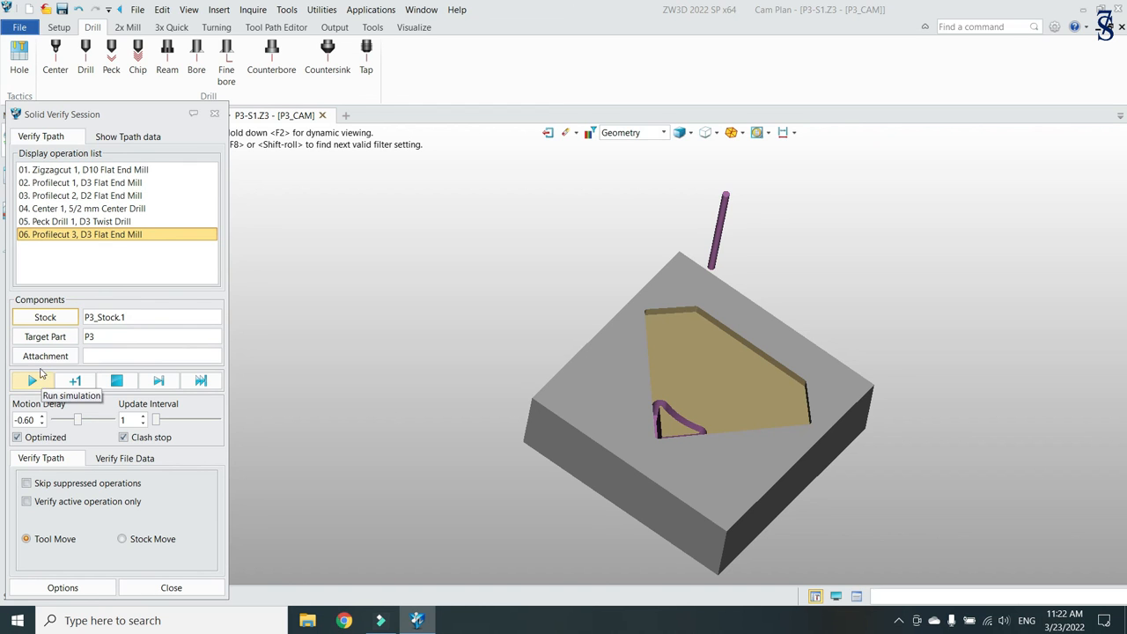
- Run the visual analysis on the simulated stock and examine the drilled hole and the triangular groove around it
{"action": "left_click", "coordinate": [88, 588]}
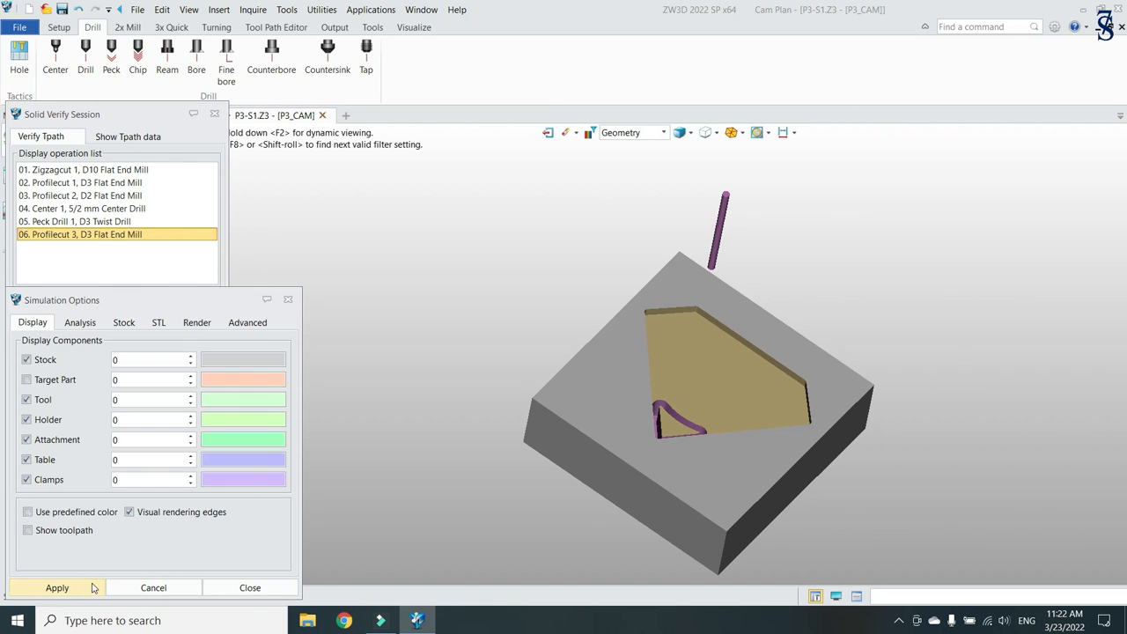
{"action": "left_click", "coordinate": [86, 323]}
{"action": "left_click", "coordinate": [68, 499]}
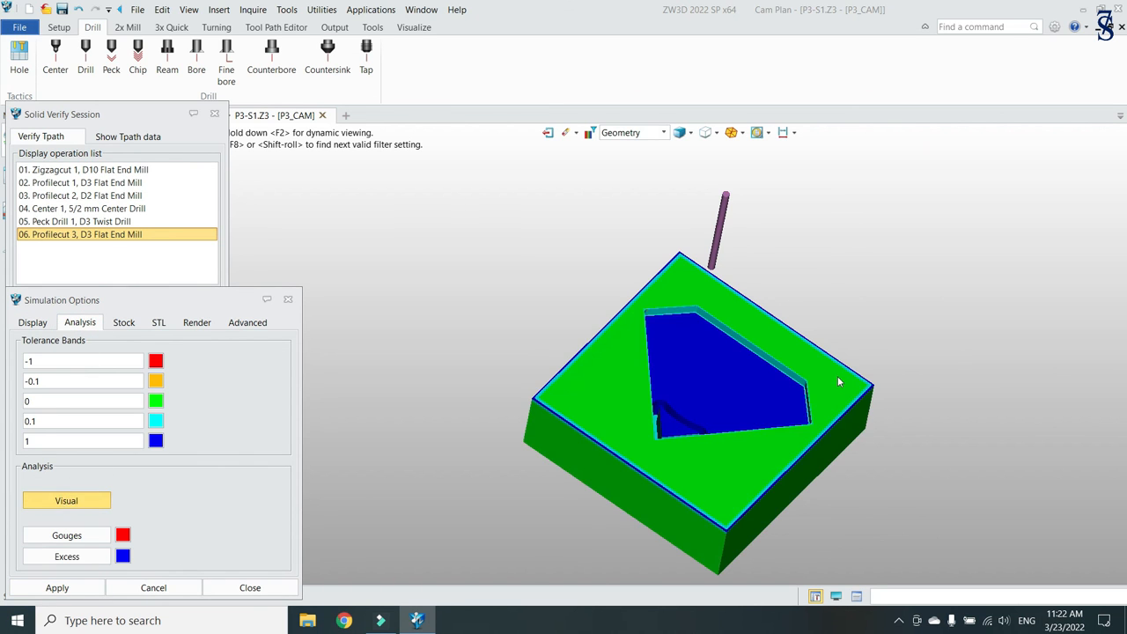
{"action": "scroll", "coordinate": [695, 384], "scroll_direction": "up", "scroll_amount": 5}
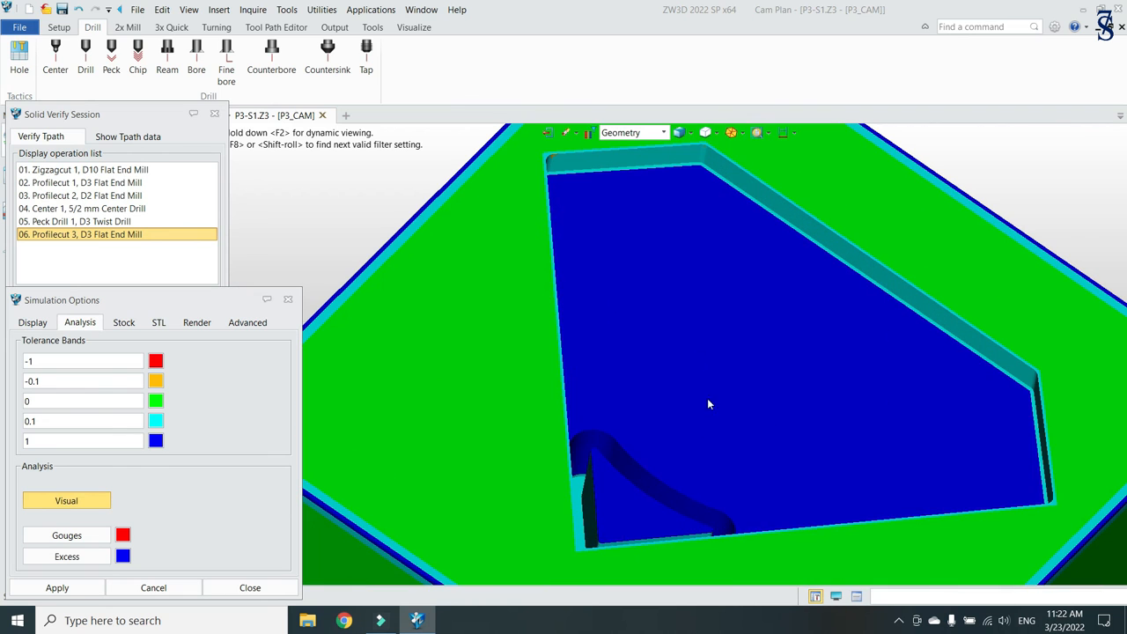
{"action": "mouse_move", "coordinate": [717, 360]}
{"action": "middle_mouse_down"}
{"action": "mouse_move", "coordinate": [740, 264]}
{"action": "mouse_move", "coordinate": [766, 290]}
{"action": "mouse_move", "coordinate": [752, 326]}
{"action": "middle_mouse_up"}
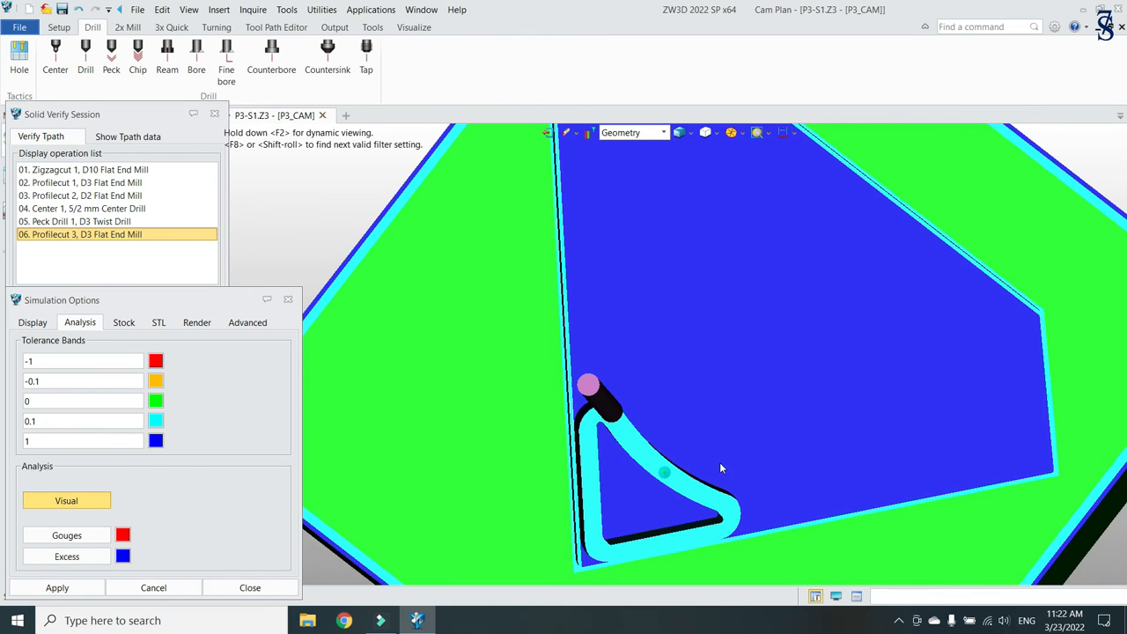
{"action": "scroll", "coordinate": [672, 492], "scroll_direction": "up", "scroll_amount": 5}
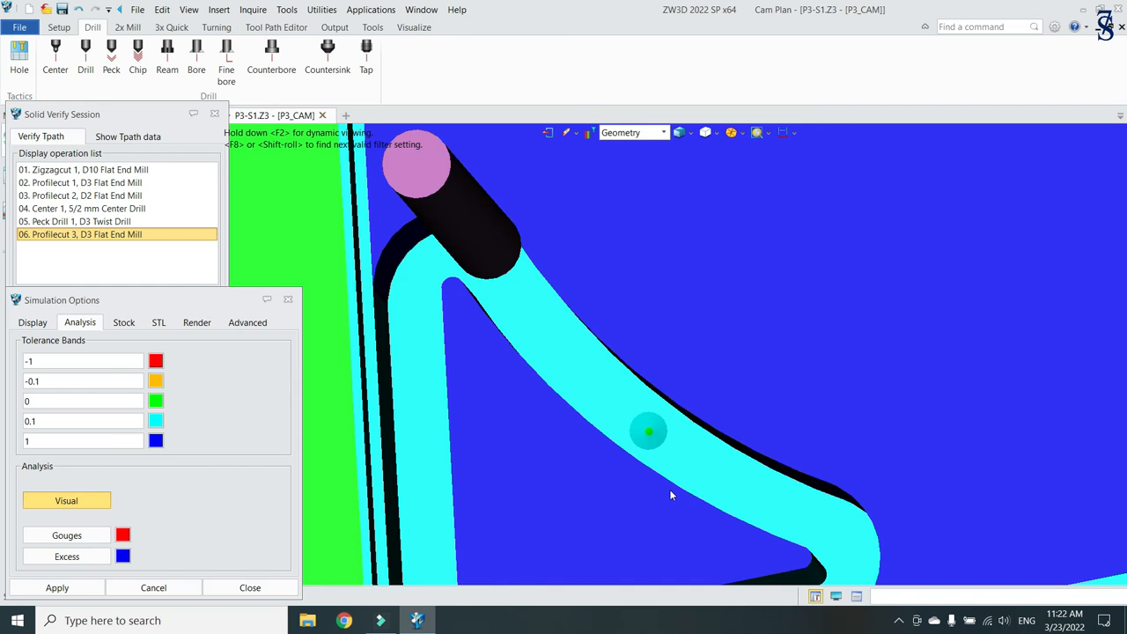
{"action": "scroll", "coordinate": [669, 496], "scroll_direction": "down", "scroll_amount": 3}
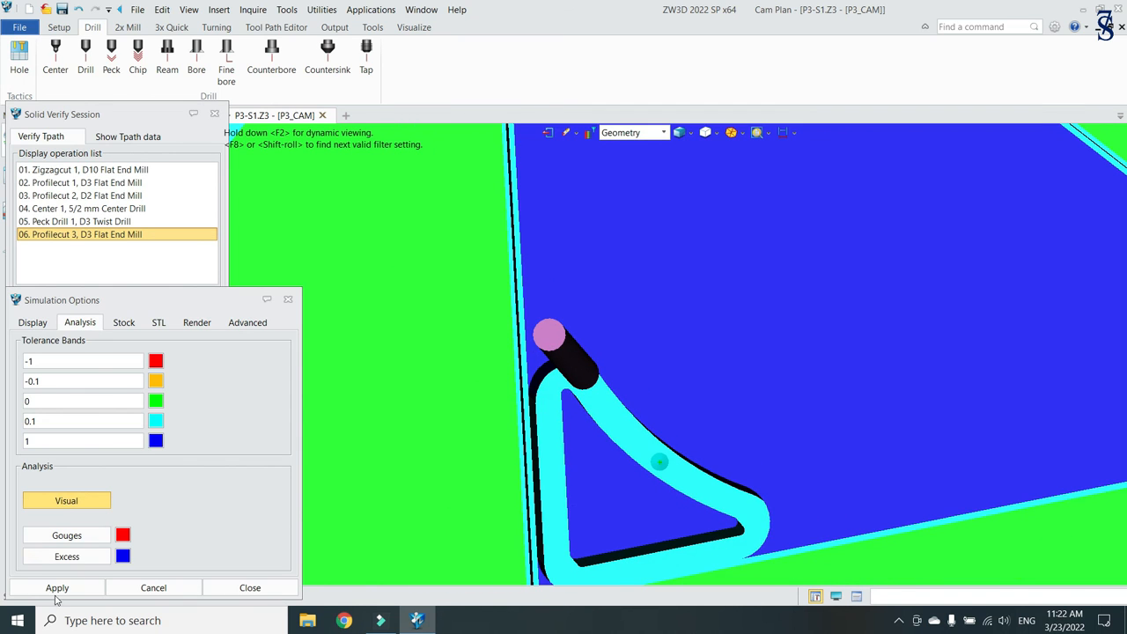
- Close the simulation options and end the solid verification session, returning to the whole part
{"action": "left_click", "coordinate": [288, 301]}
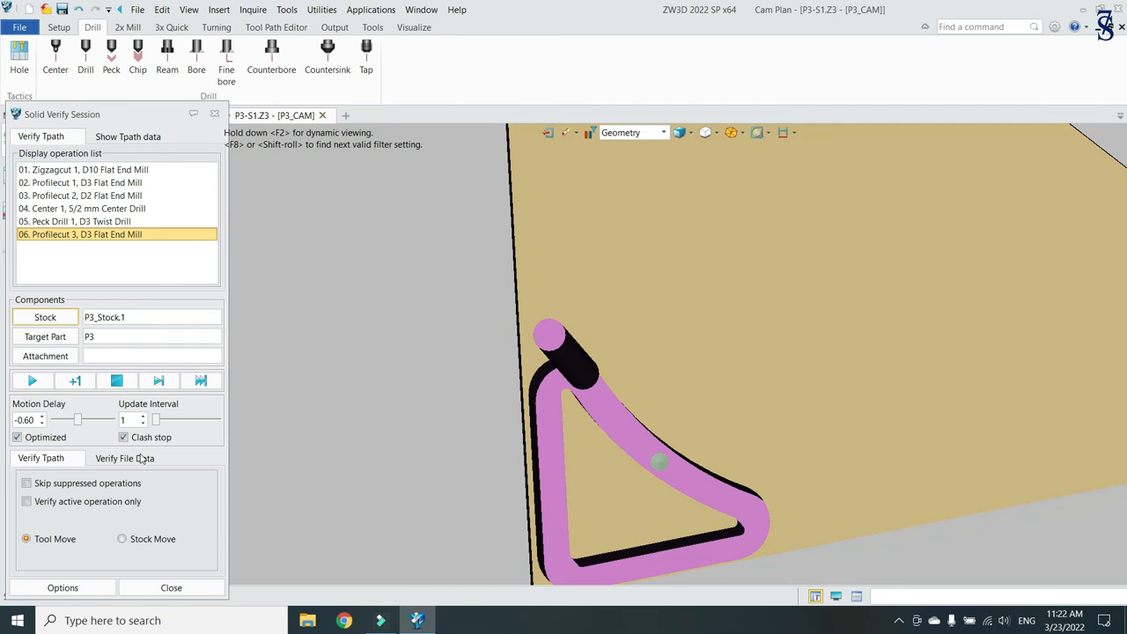
{"action": "left_click", "coordinate": [213, 113]}
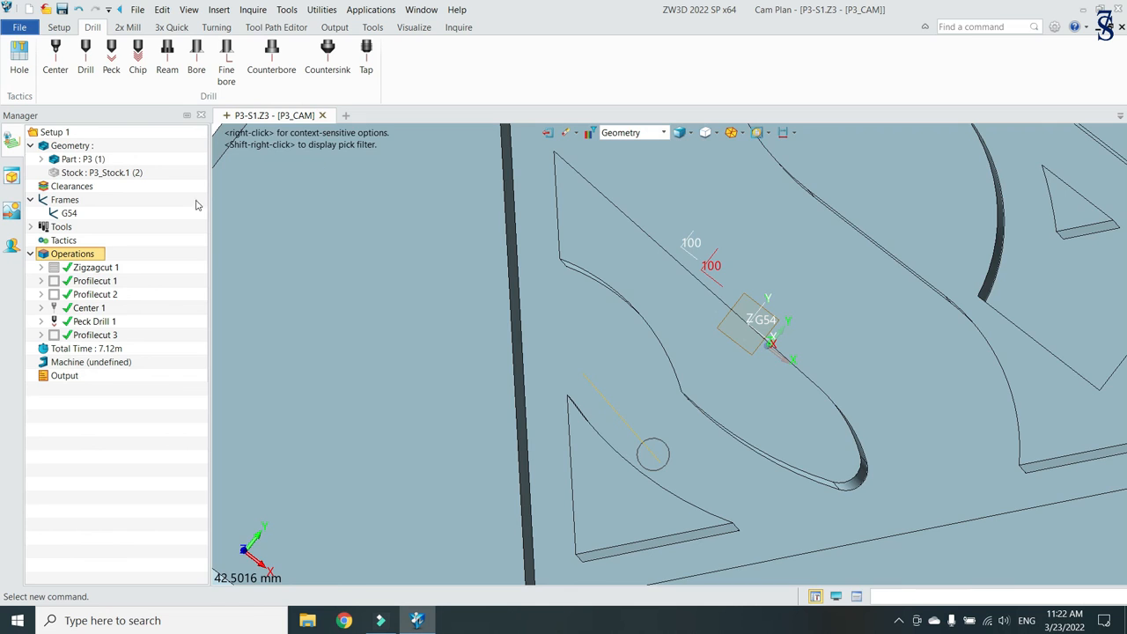
{"action": "scroll", "coordinate": [581, 382], "scroll_direction": "down", "scroll_amount": 6}
{"action": "middle_click_drag", "start_coordinate": [826, 537], "coordinate": [786, 460]}
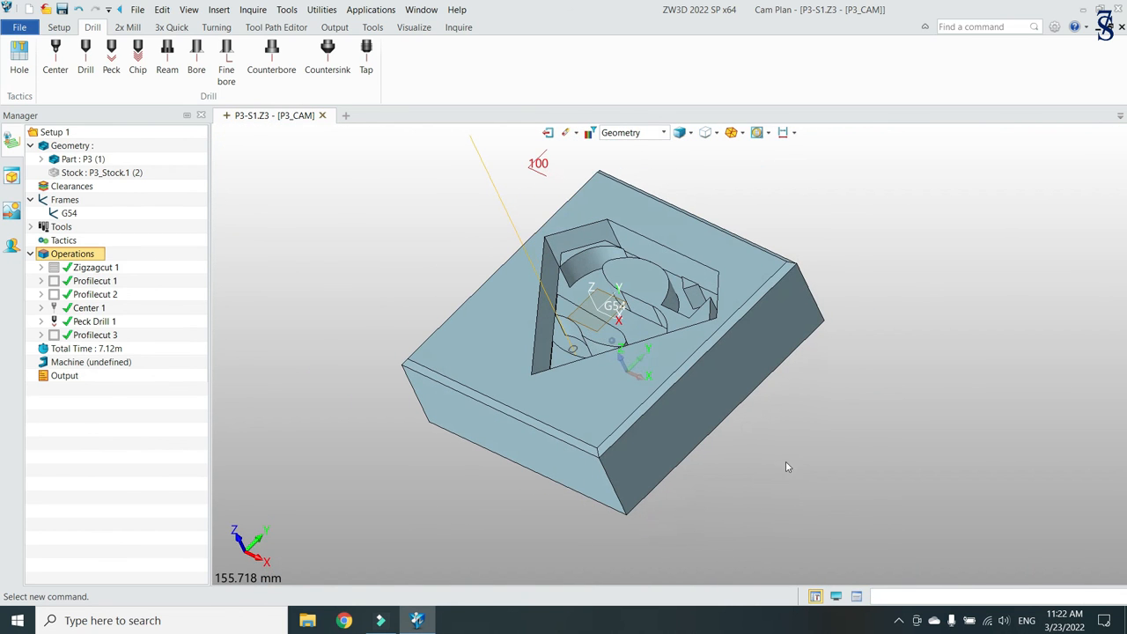